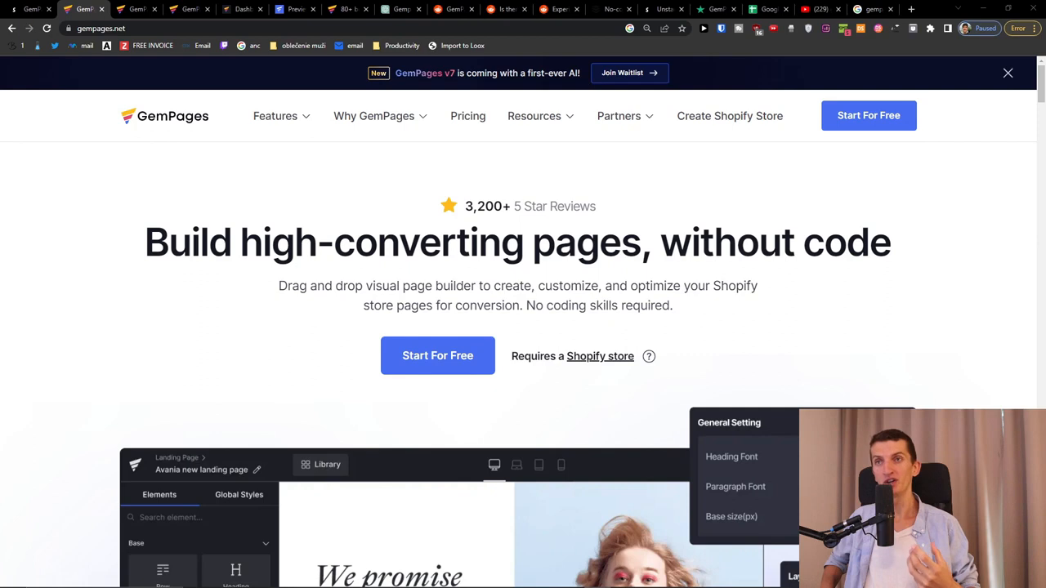
Step: Open the GemPages demo store of template previews from the Shopify app listing
left_click(237, 9)
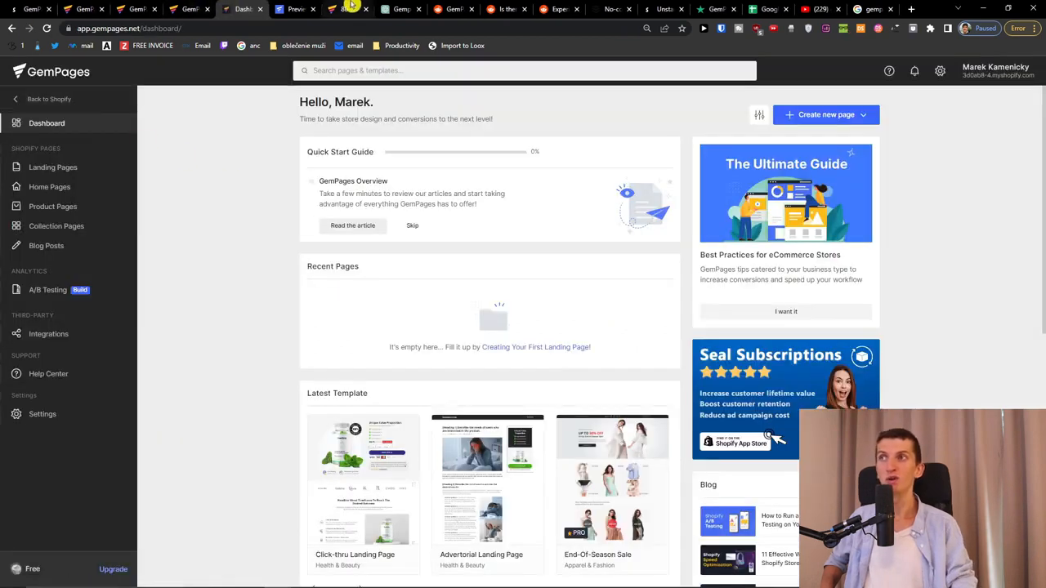
left_click(40, 7)
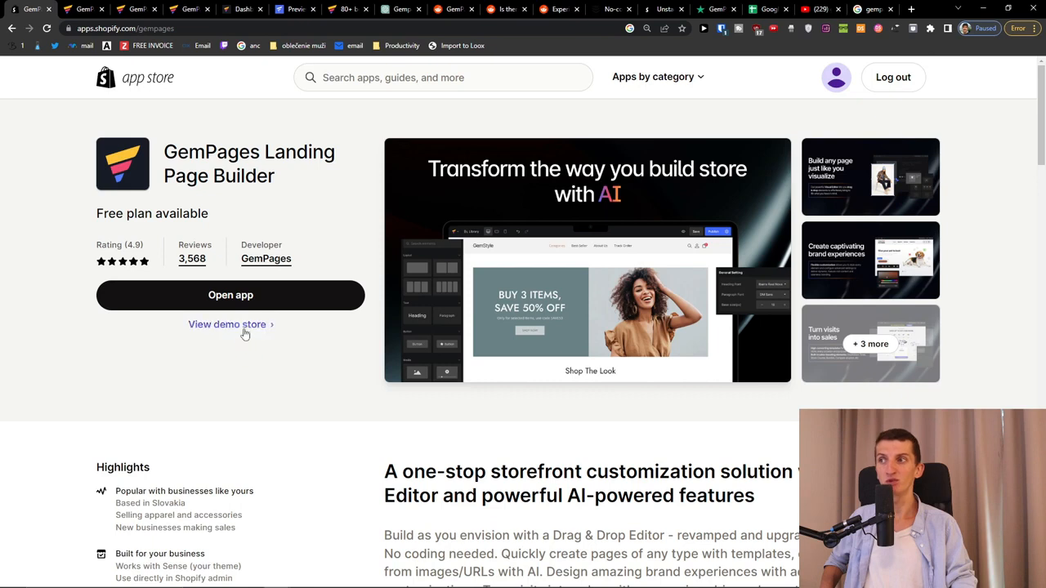
left_click(230, 324)
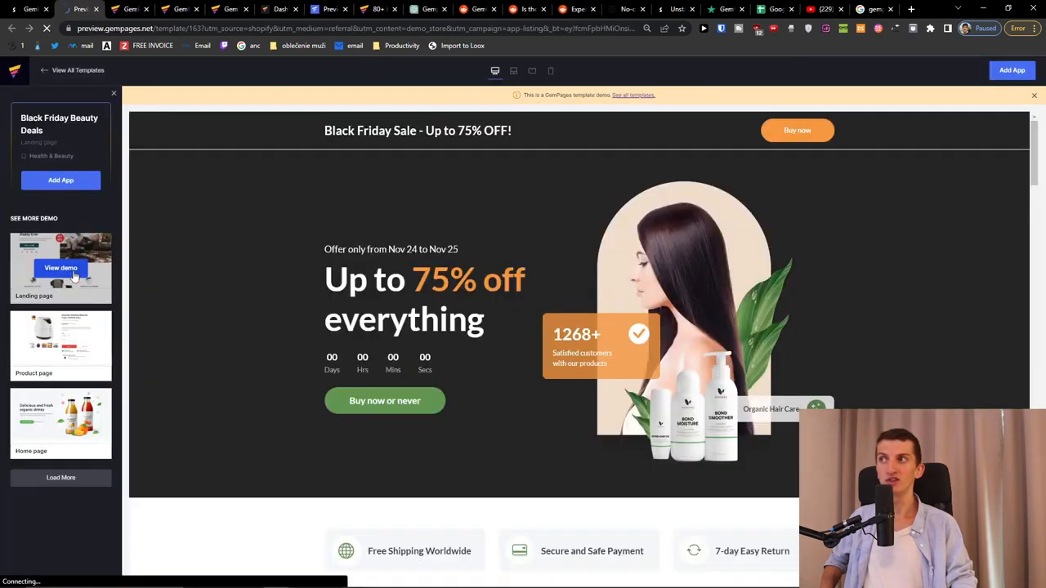
scroll(276, 338, "down", 5)
scroll(276, 338, "down", 5)
scroll(276, 338, "down", 3)
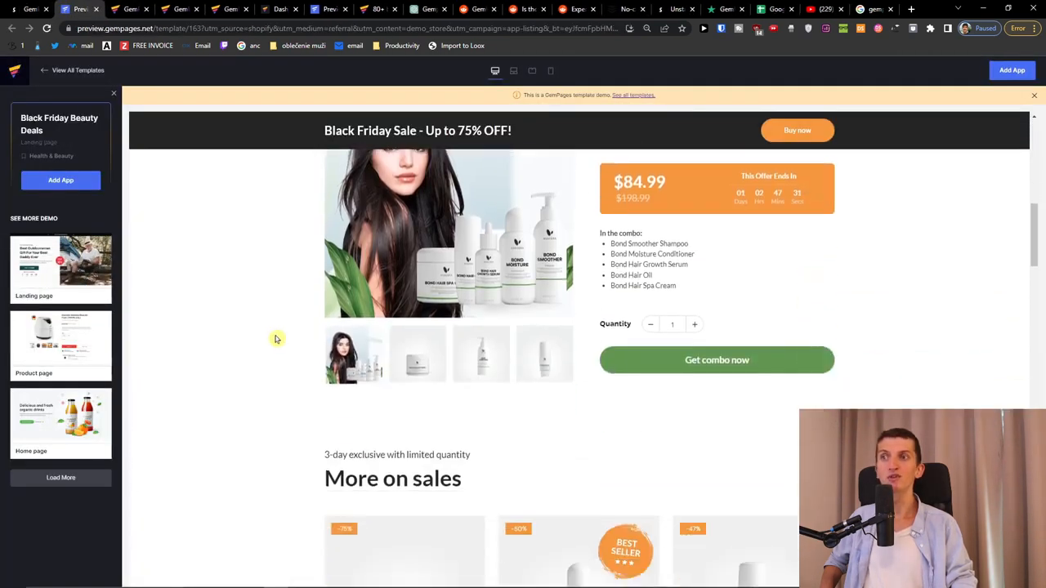
scroll(276, 338, "down", 5)
scroll(276, 338, "down", 4)
scroll(277, 338, "up", 1)
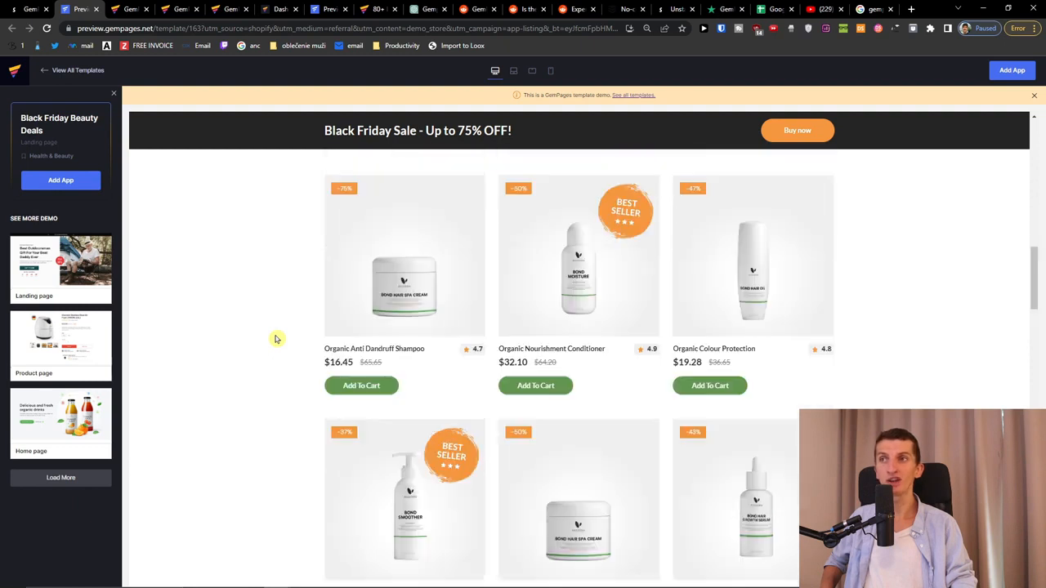
scroll(276, 338, "up", 2)
scroll(542, 375, "down", 5)
scroll(542, 375, "down", 6)
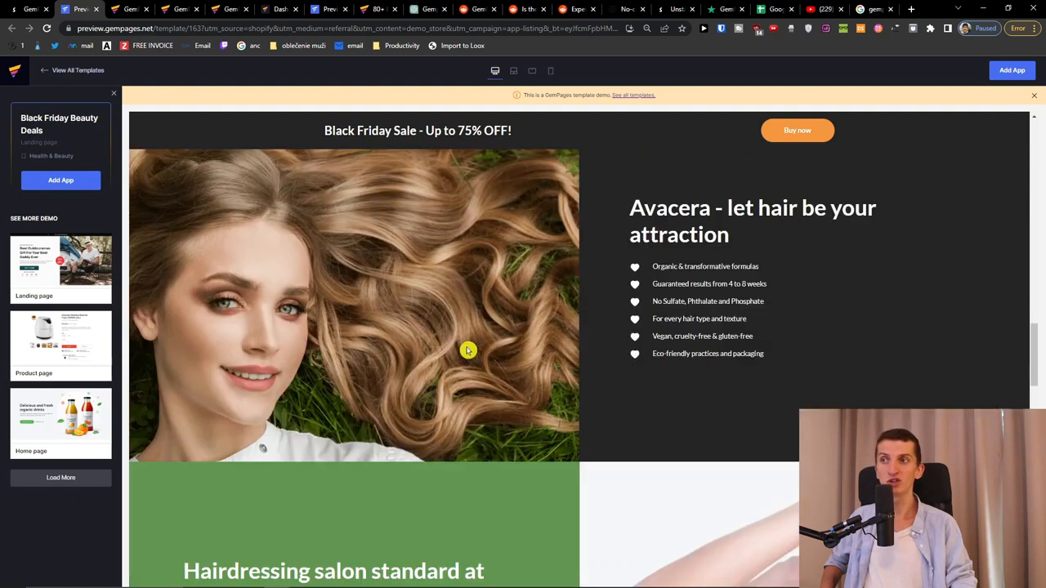
scroll(555, 368, "down", 5)
scroll(569, 360, "down", 5)
scroll(569, 360, "down", 5)
scroll(568, 359, "down", 5)
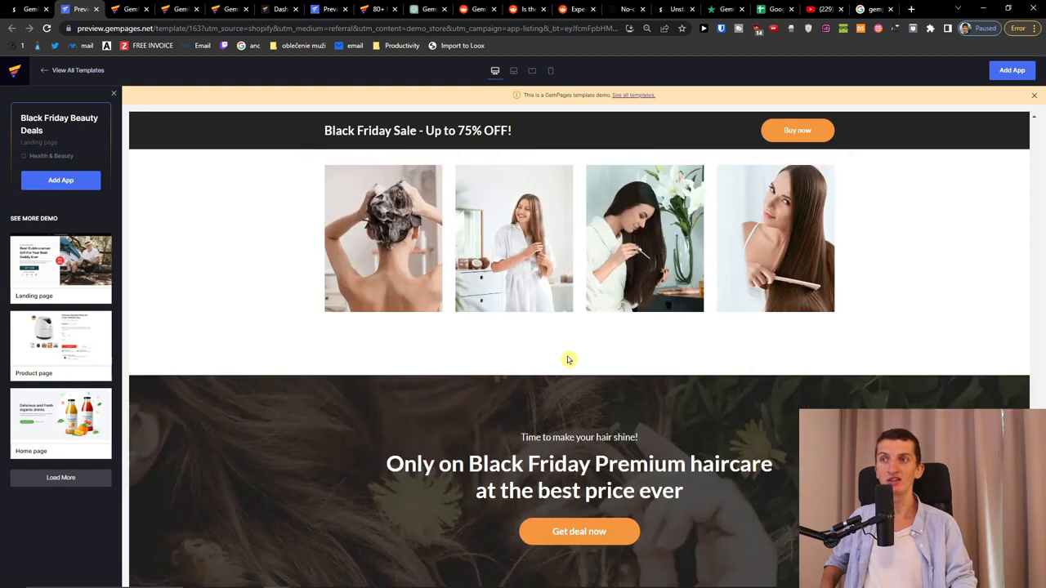
scroll(568, 360, "down", 5)
scroll(571, 361, "down", 5)
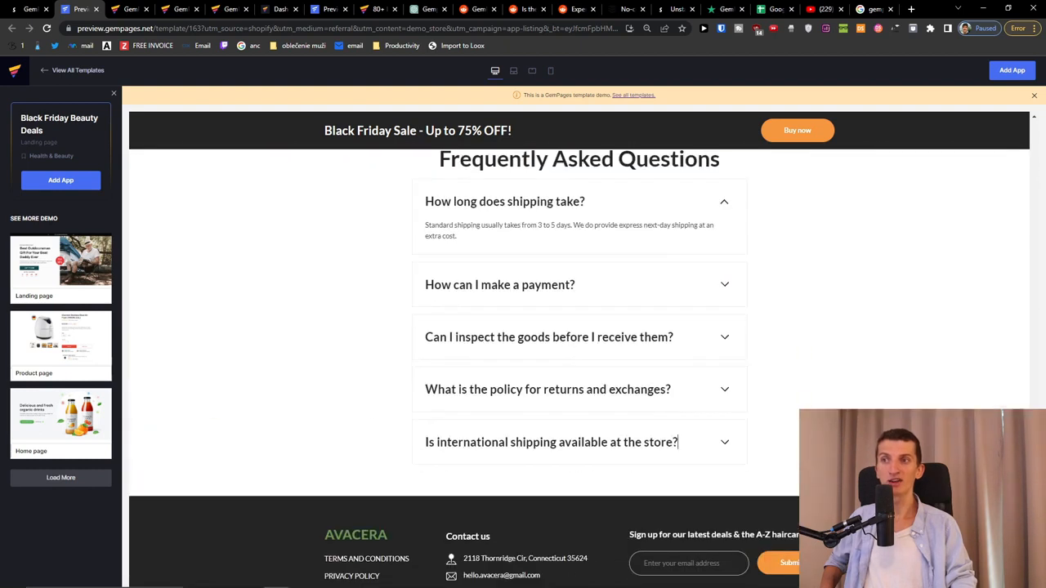
scroll(628, 316, "up", 6)
scroll(627, 327, "up", 6)
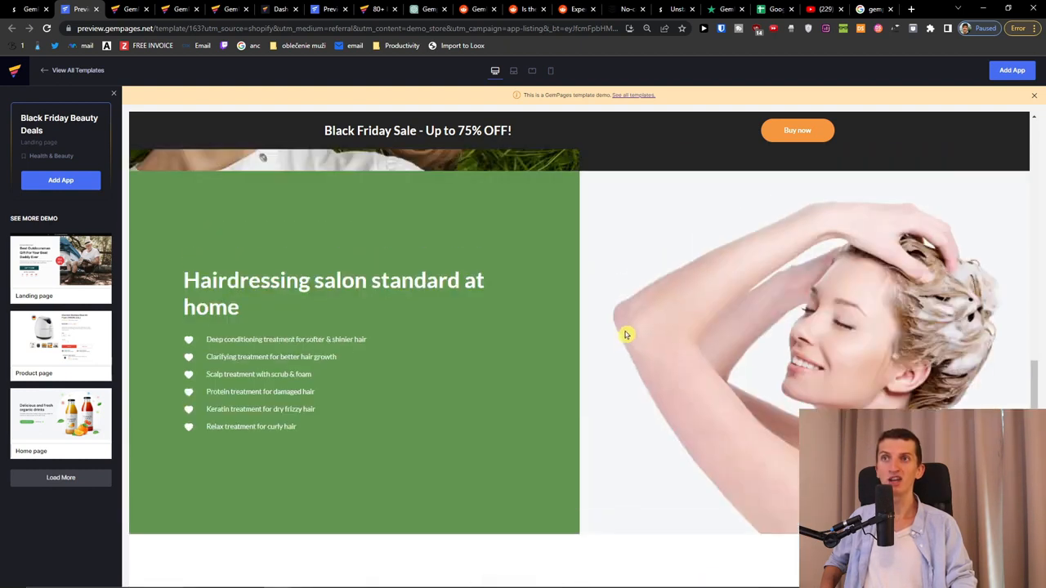
scroll(628, 335, "up", 6)
scroll(625, 341, "up", 6)
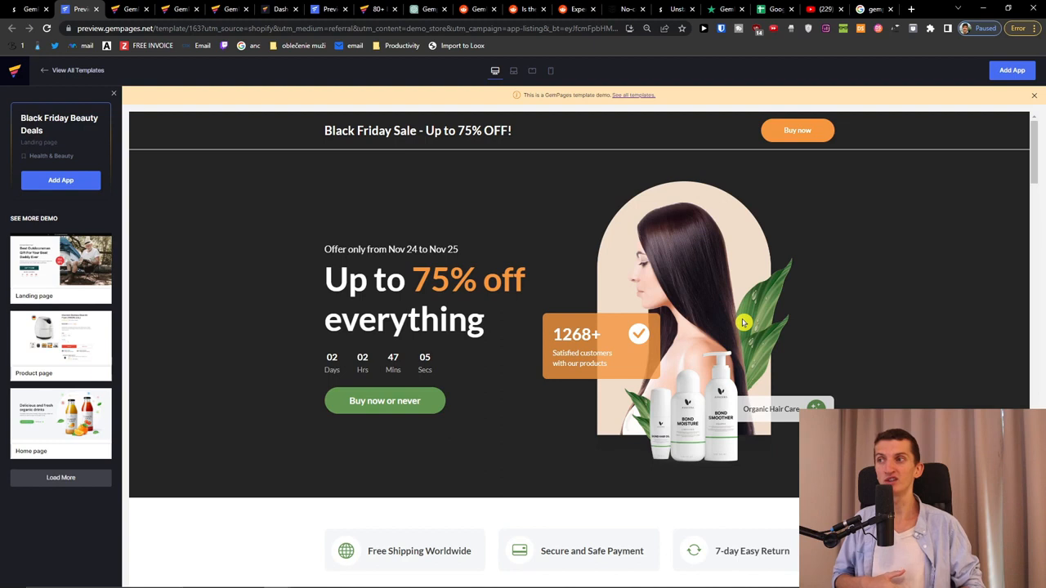
Step: Preview the Nutritional Shakes home page template, then return to the Shopify app listing
left_click(60, 416)
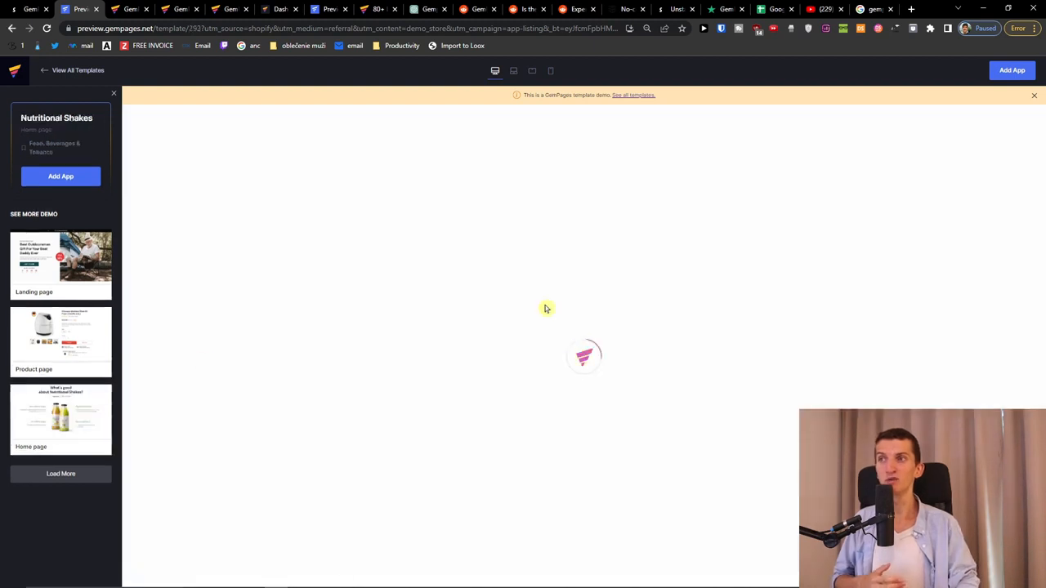
scroll(300, 256, "down", 3)
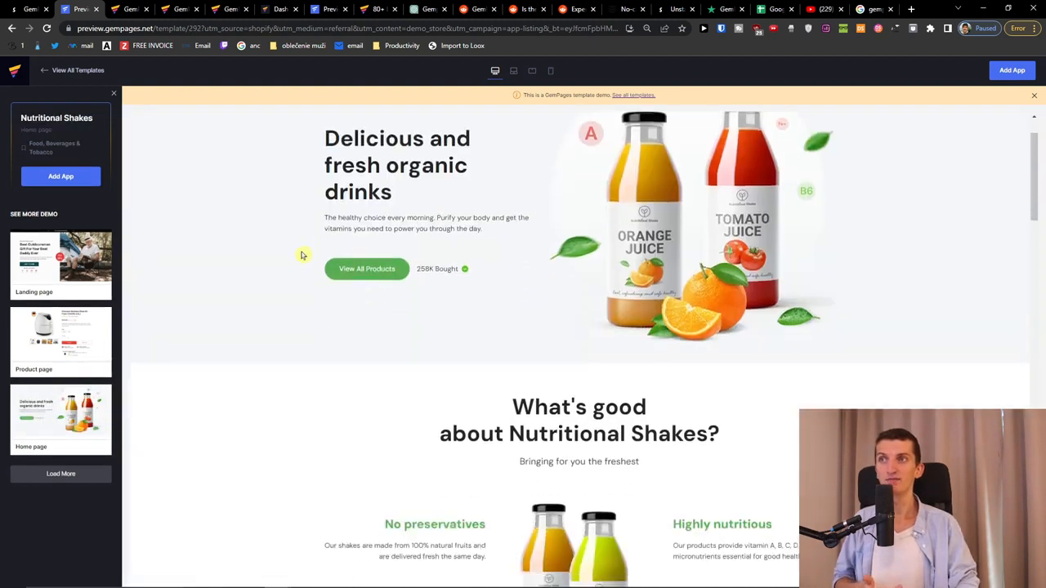
scroll(301, 256, "down", 3)
scroll(310, 278, "down", 4)
scroll(319, 304, "down", 4)
scroll(318, 304, "down", 4)
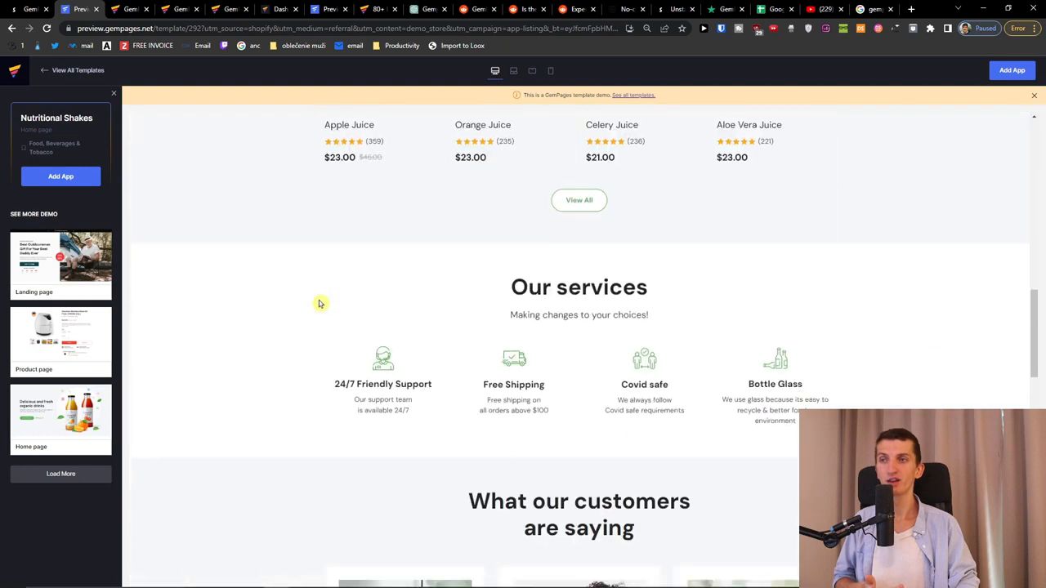
scroll(319, 304, "down", 4)
scroll(319, 304, "down", 4)
scroll(319, 304, "down", 3)
scroll(318, 304, "down", 2)
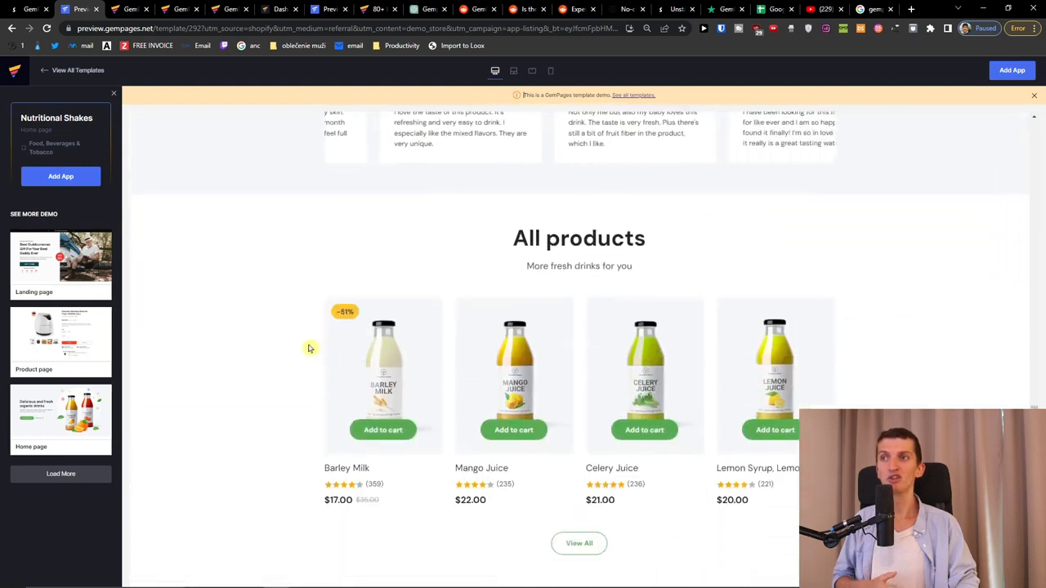
scroll(310, 346, "up", 5)
scroll(490, 368, "up", 5)
scroll(764, 425, "up", 5)
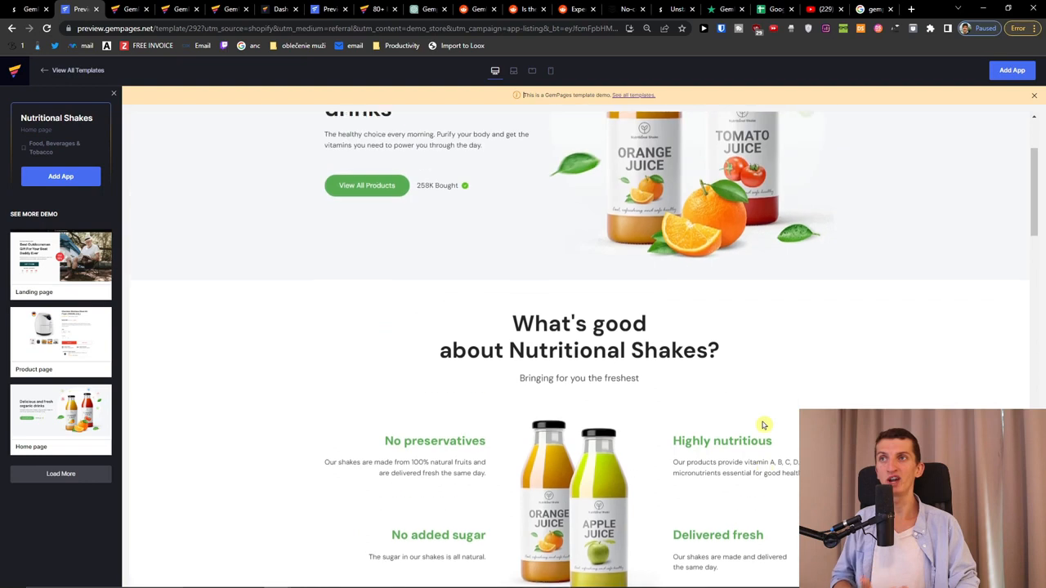
scroll(735, 408, "up", 4)
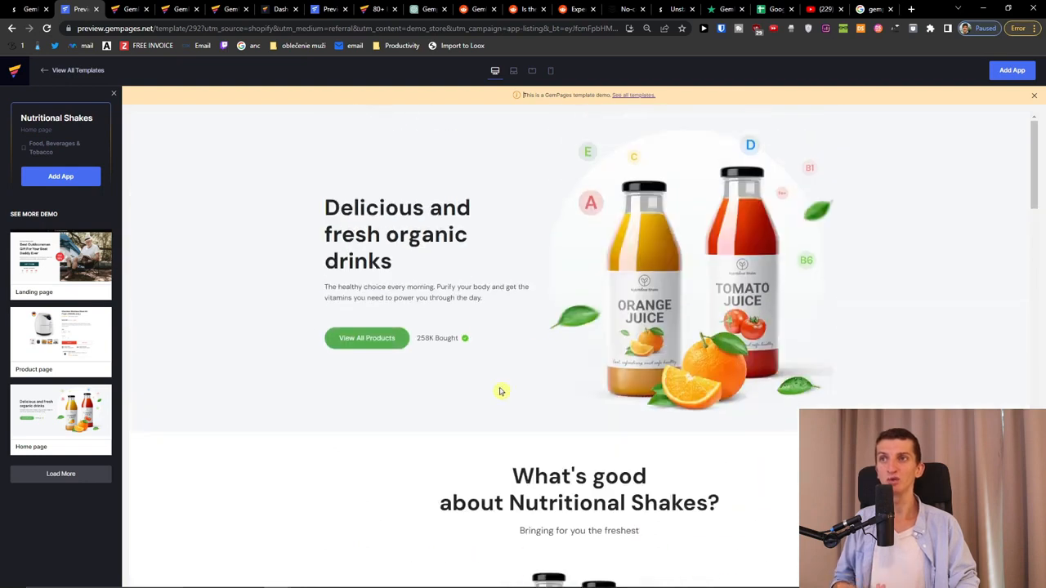
scroll(500, 391, "down", 5)
scroll(572, 392, "down", 3)
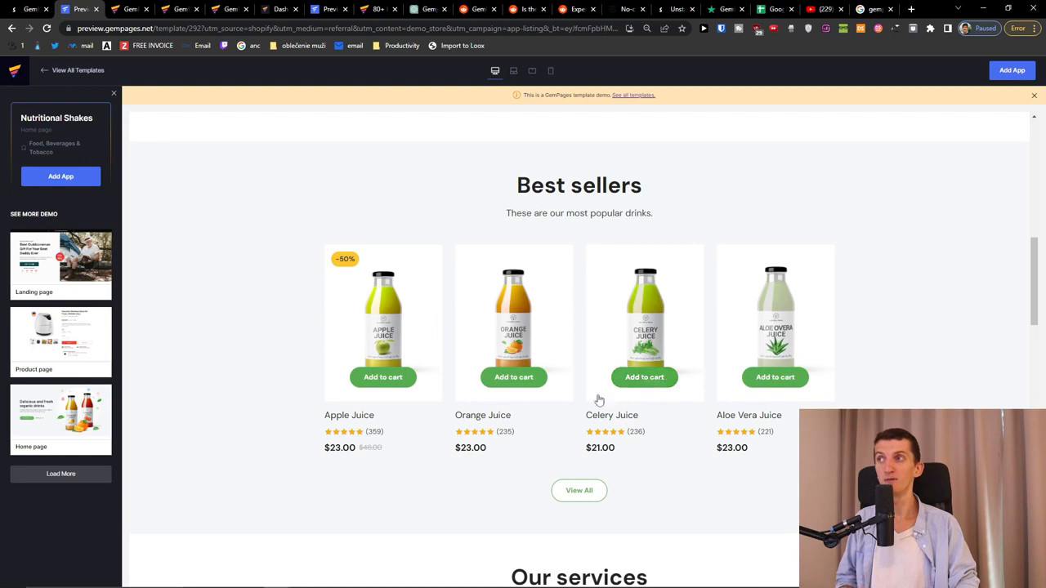
scroll(599, 399, "up", 4)
scroll(574, 397, "up", 3)
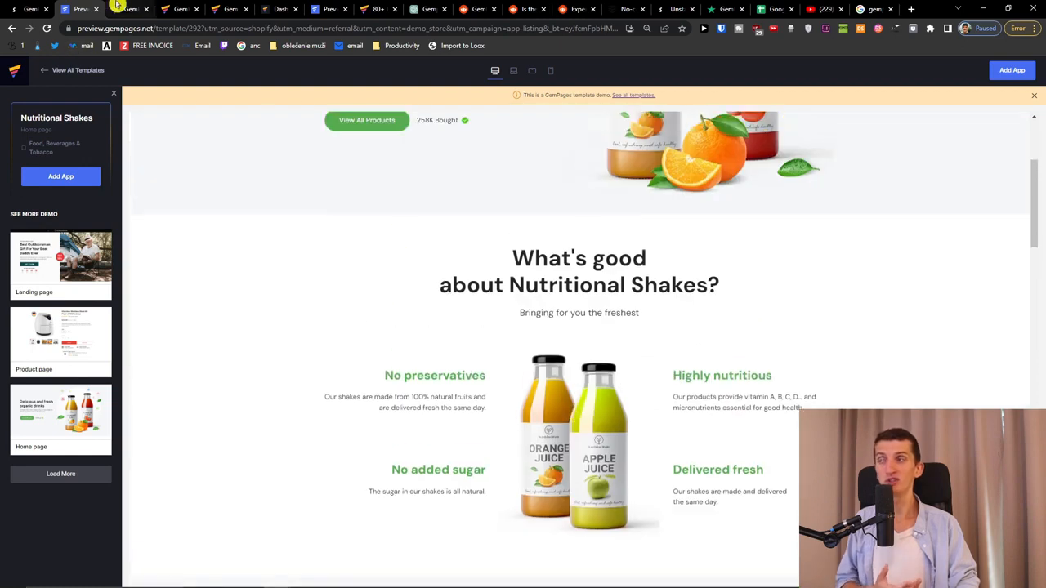
left_click(29, 9)
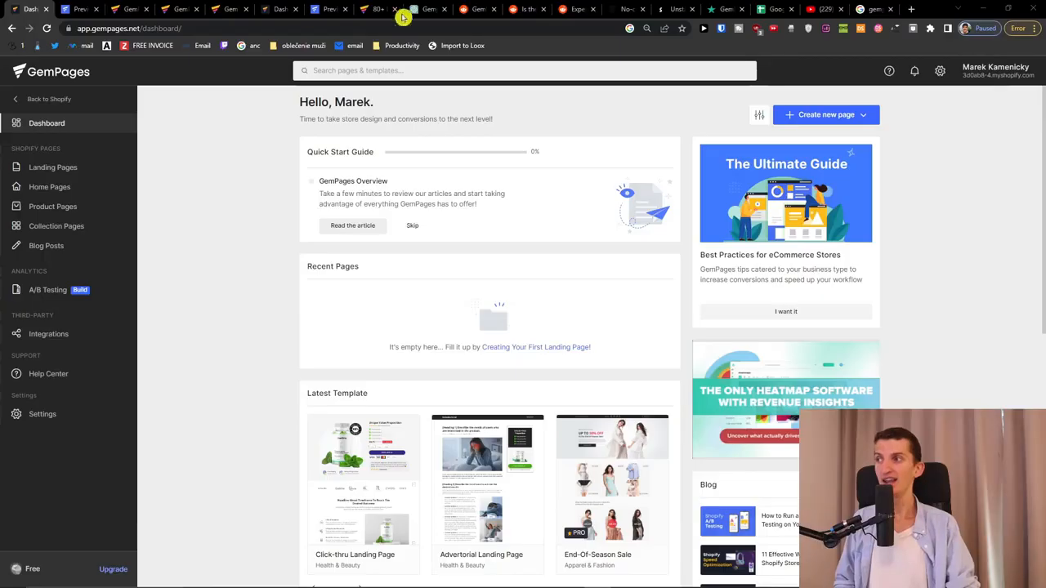
Step: Open the GemPages pricing page and show monthly plan prices instead of yearly
left_click(221, 9)
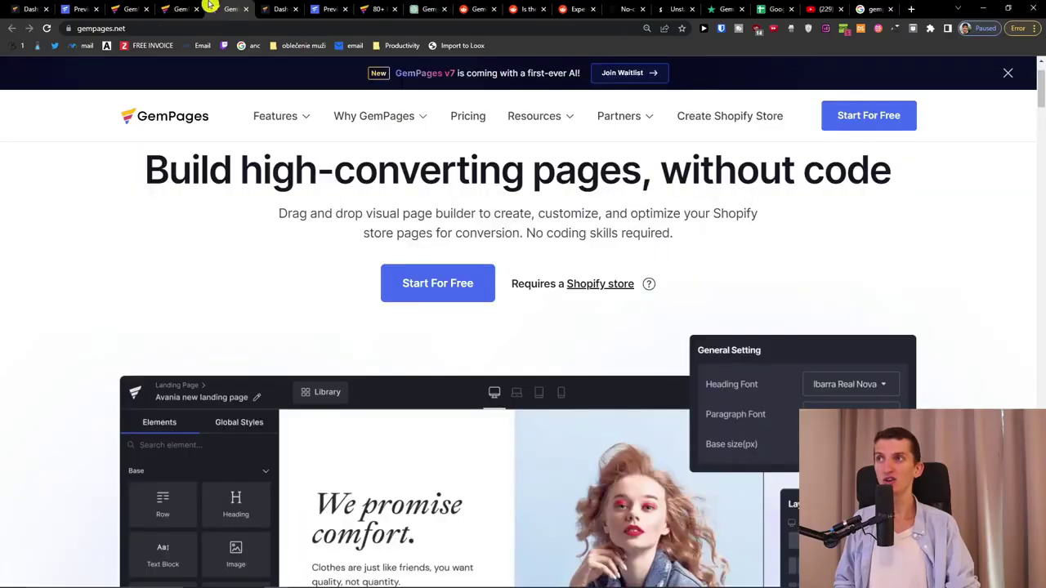
left_click(471, 115)
scroll(246, 327, "down", 2)
scroll(245, 286, "down", 1)
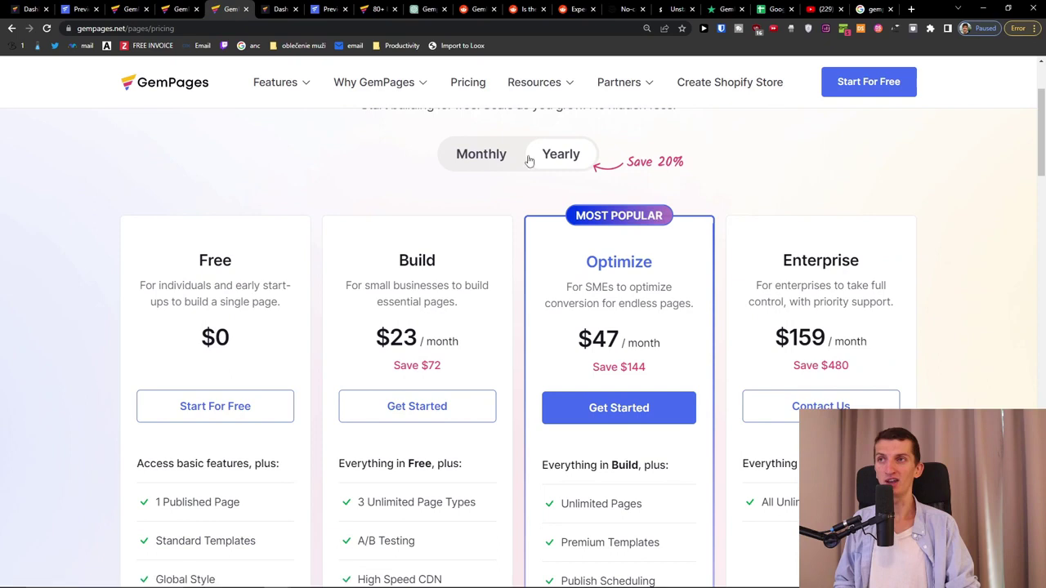
left_click(480, 167)
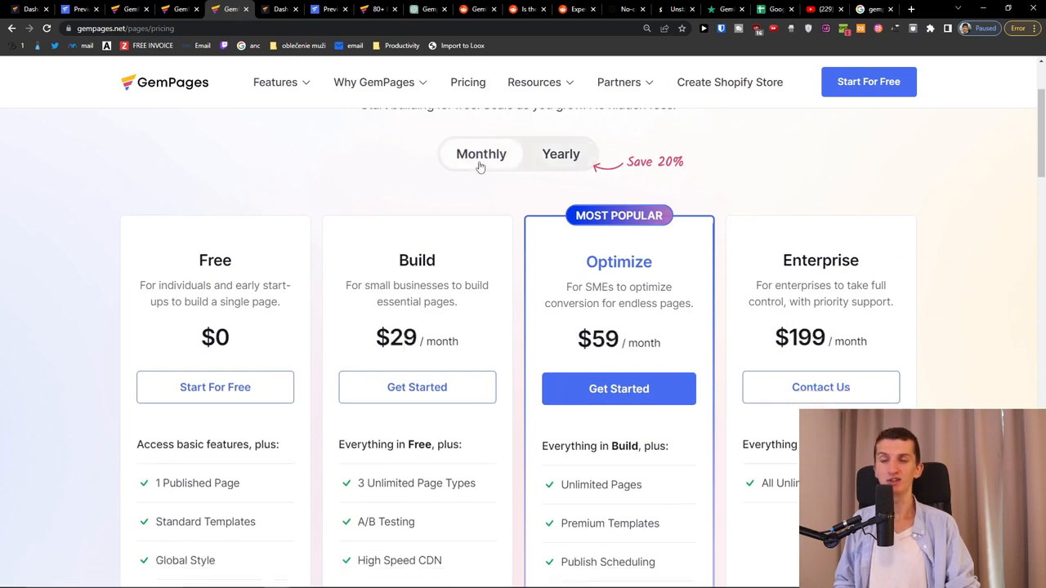
scroll(327, 188, "down", 1)
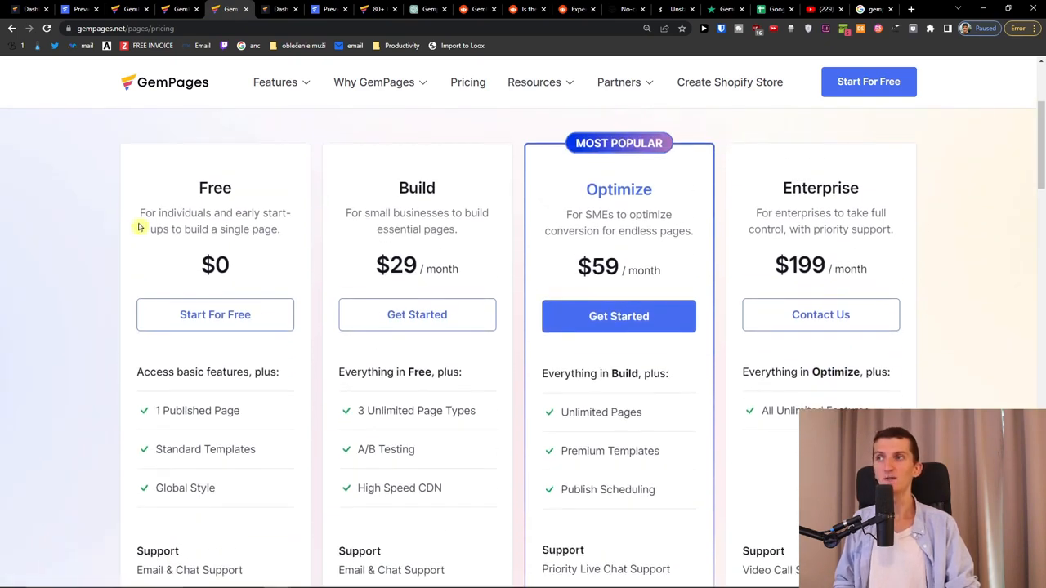
left_click_drag(154, 178, 290, 231)
Step: Review Free plan features (1 Published Page, Standard Templates, Global Style) and expand the full feature comparison
left_click(300, 235)
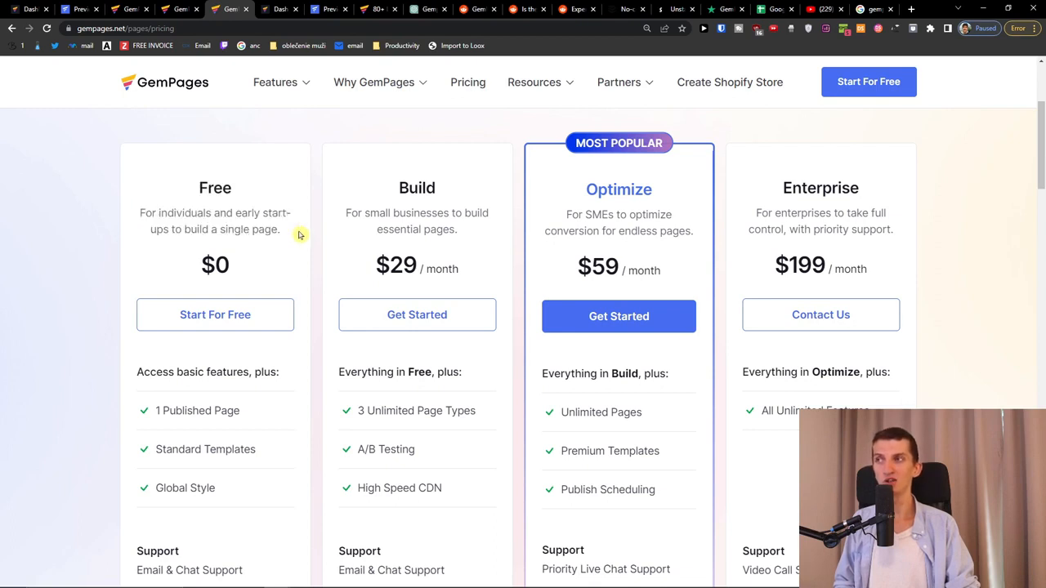
left_click_drag(152, 411, 246, 415)
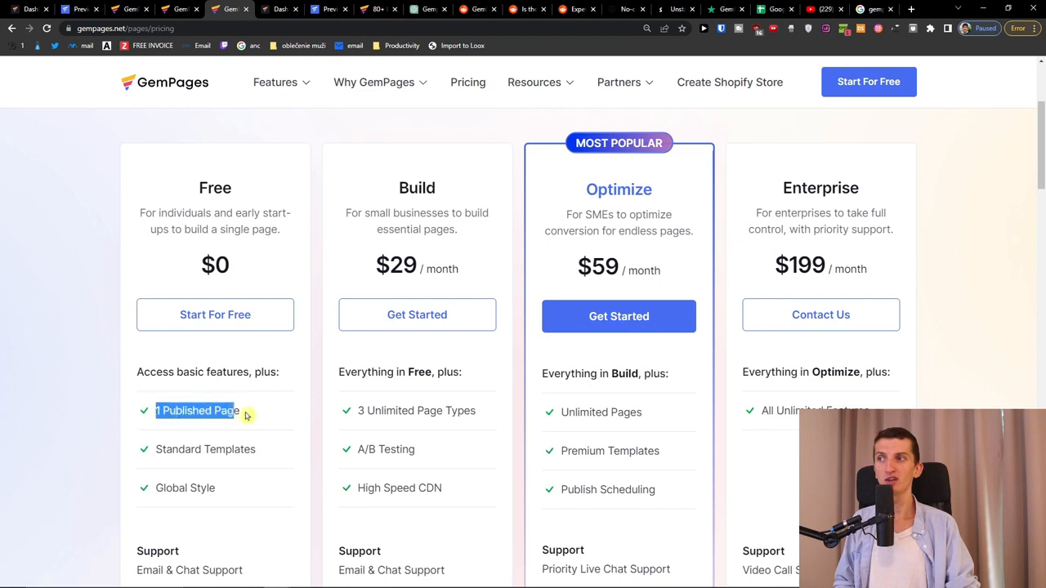
scroll(263, 416, "down", 1)
left_click_drag(152, 377, 303, 376)
left_click_drag(152, 415, 245, 426)
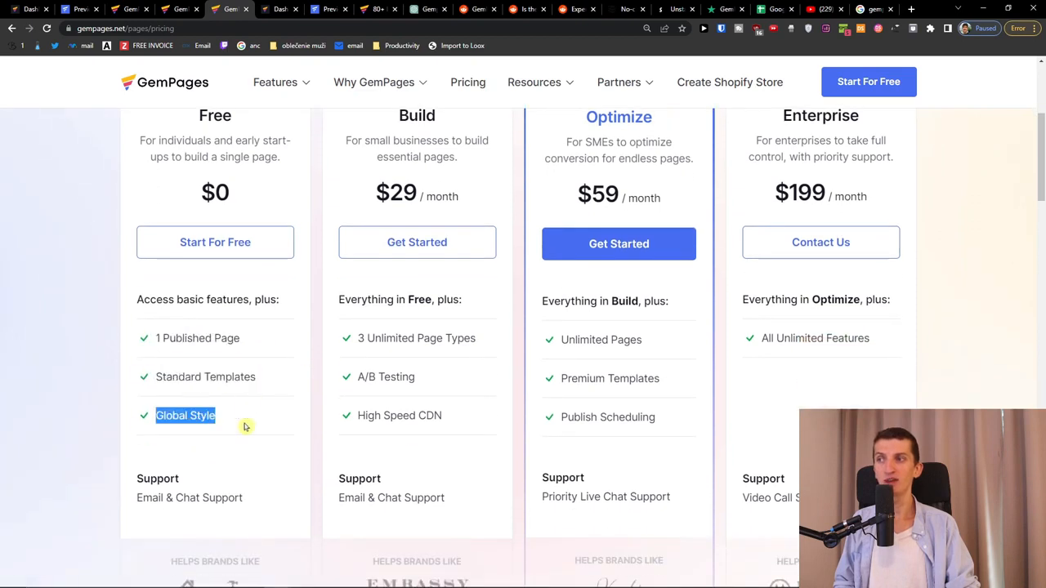
scroll(286, 423, "down", 1)
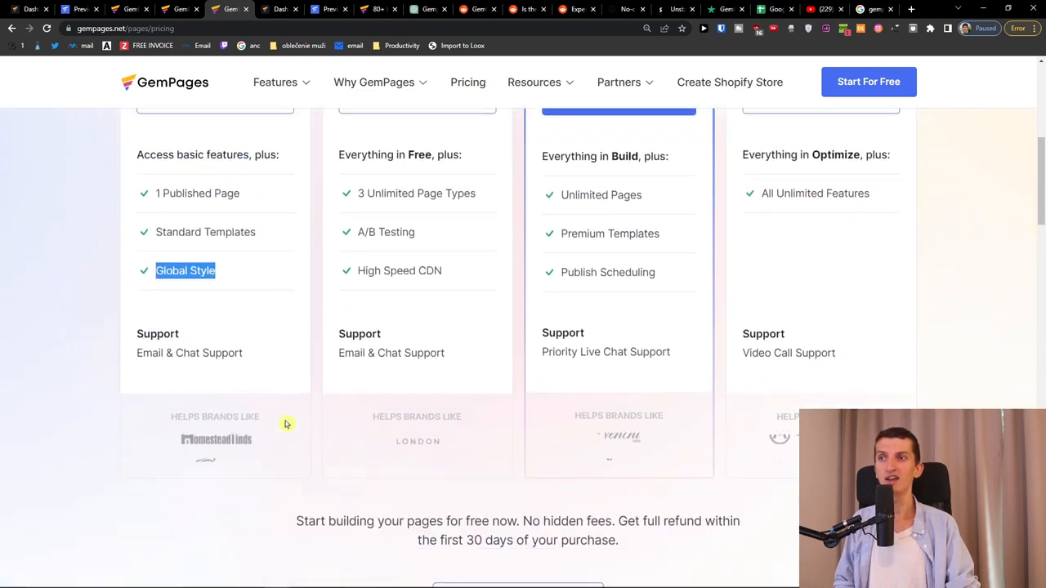
scroll(286, 423, "up", 2)
scroll(286, 423, "up", 2)
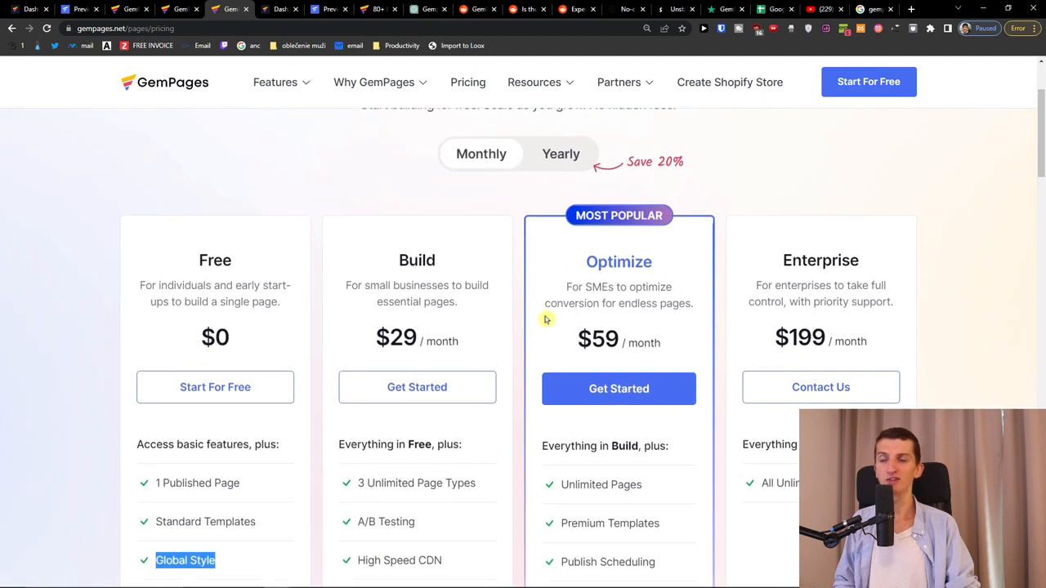
scroll(545, 320, "down", 2)
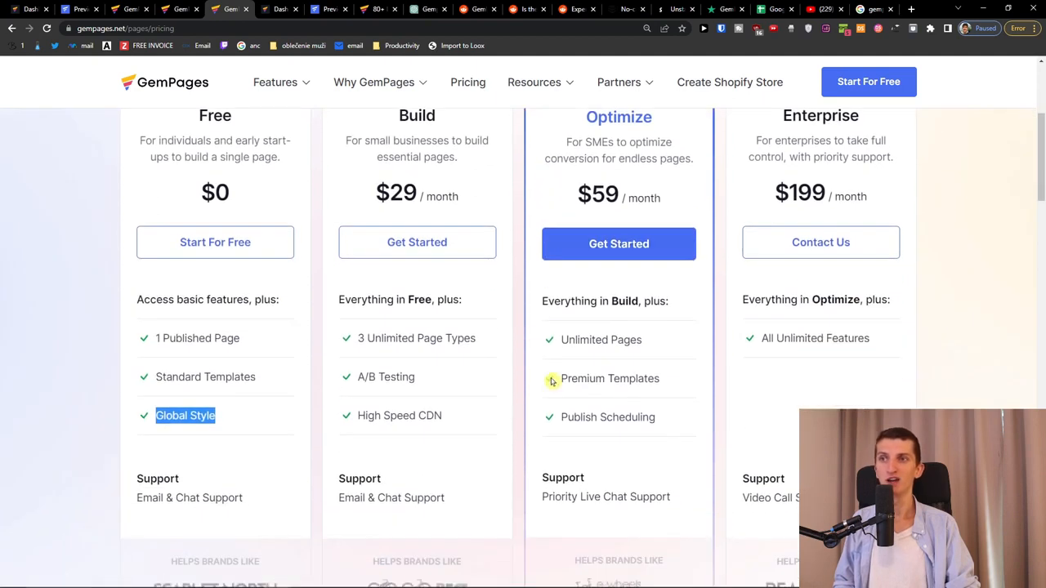
left_click_drag(553, 380, 668, 381)
left_click(668, 380)
scroll(386, 330, "down", 2)
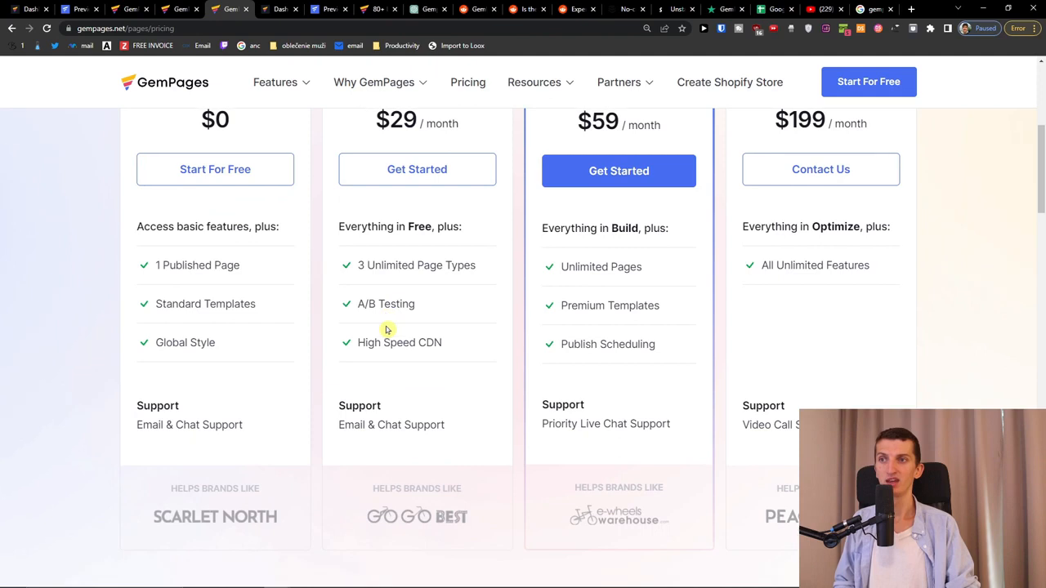
scroll(386, 330, "down", 2)
scroll(397, 327, "down", 3)
left_click(512, 318)
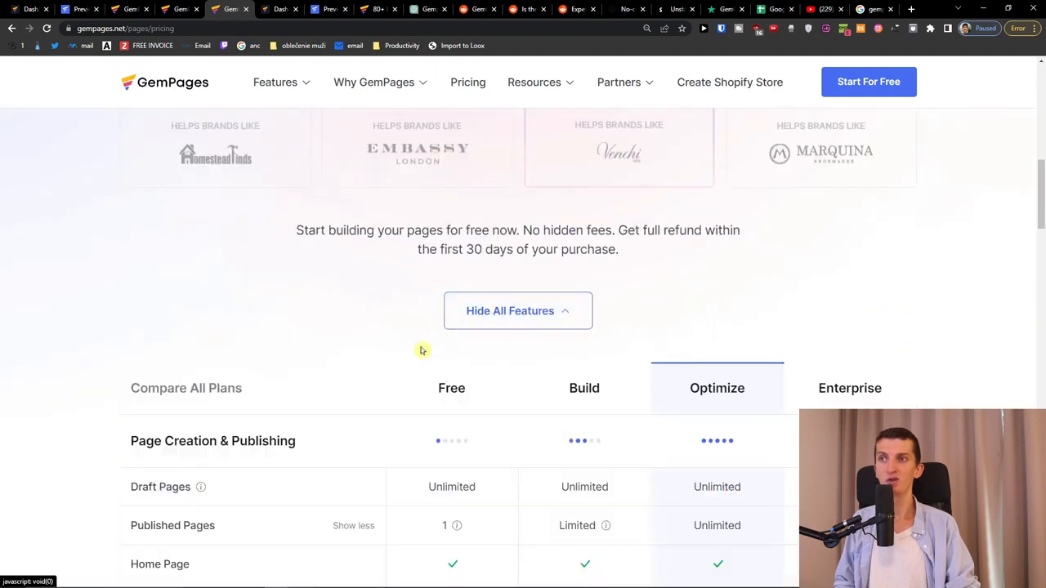
scroll(424, 347, "down", 2)
scroll(425, 327, "up", 6)
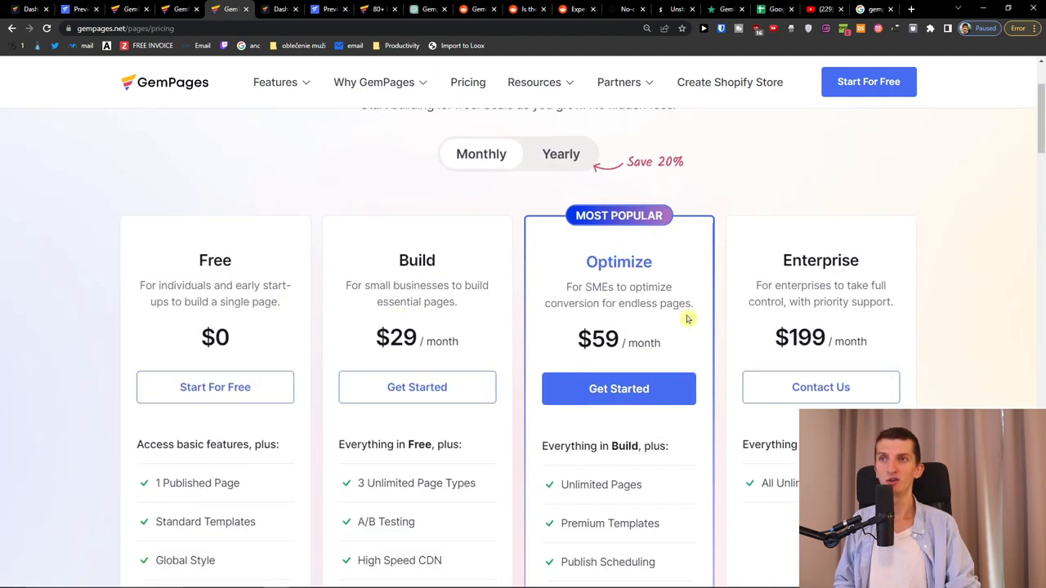
scroll(294, 273, "down", 1)
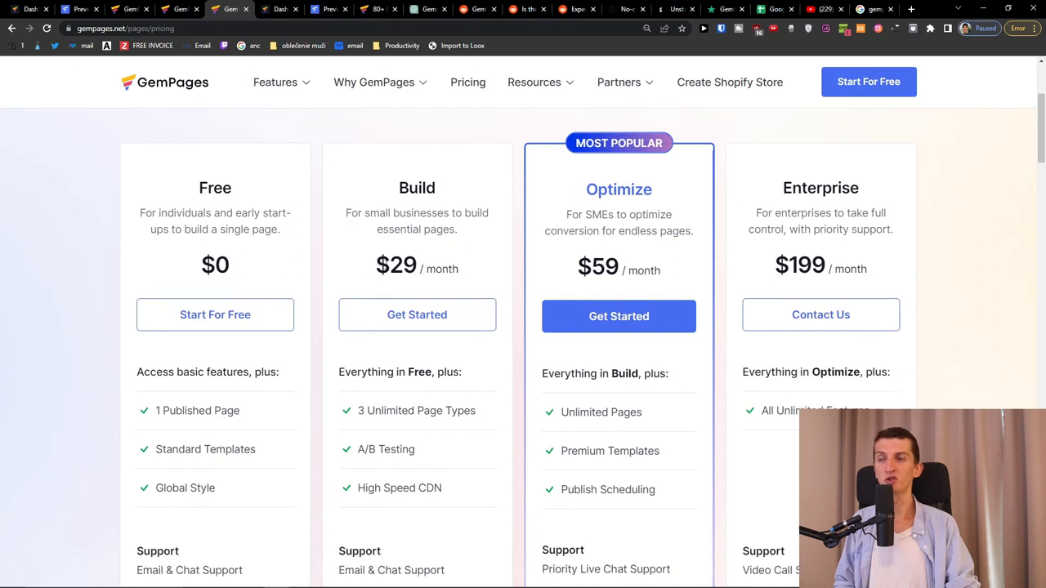
scroll(411, 275, "down", 2)
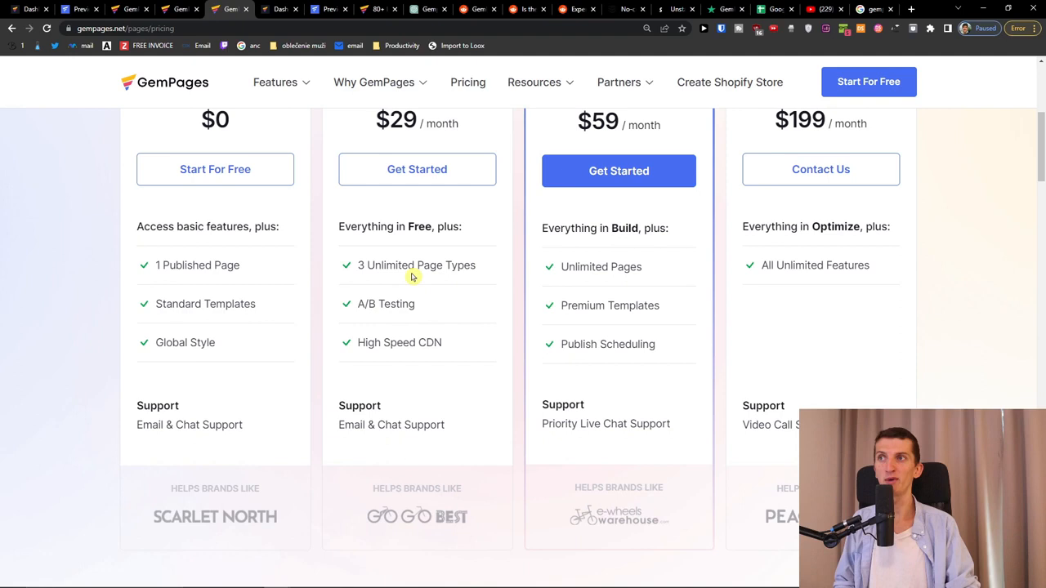
scroll(422, 243, "up", 1)
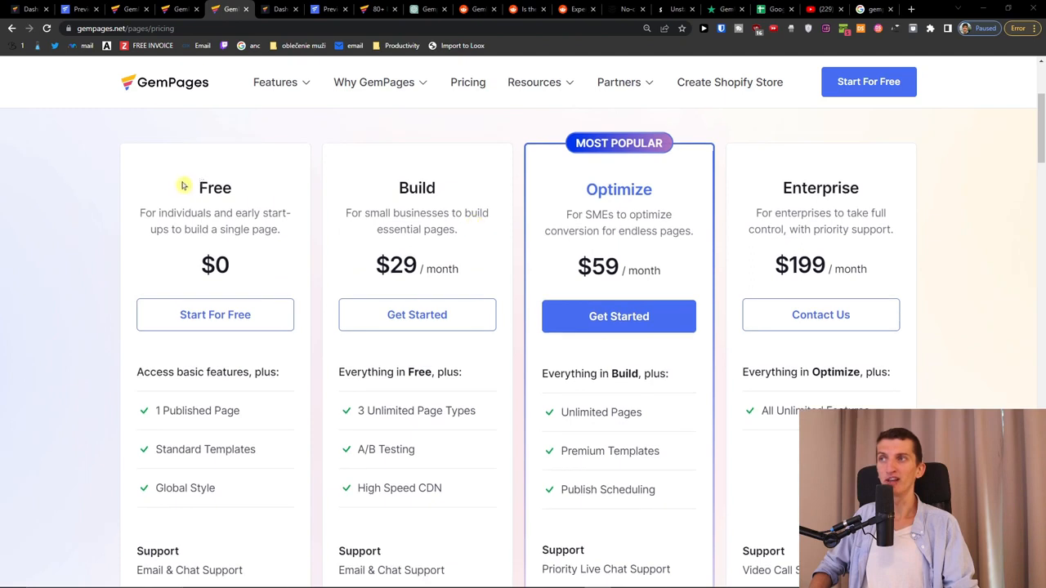
left_click_drag(183, 186, 290, 247)
left_click(290, 247)
scroll(290, 246, "down", 1)
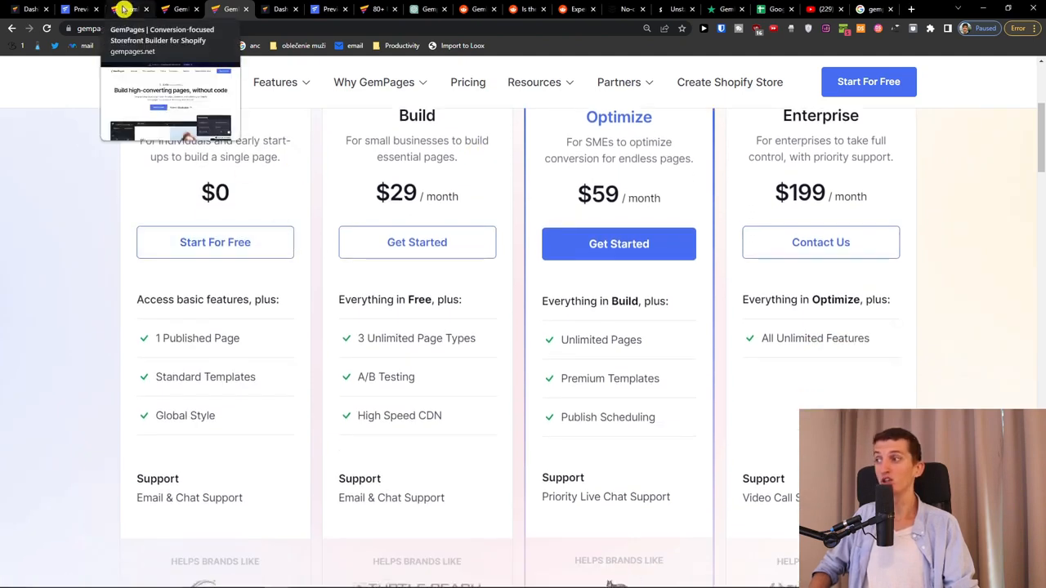
scroll(467, 299, "up", 1)
scroll(467, 299, "up", 2)
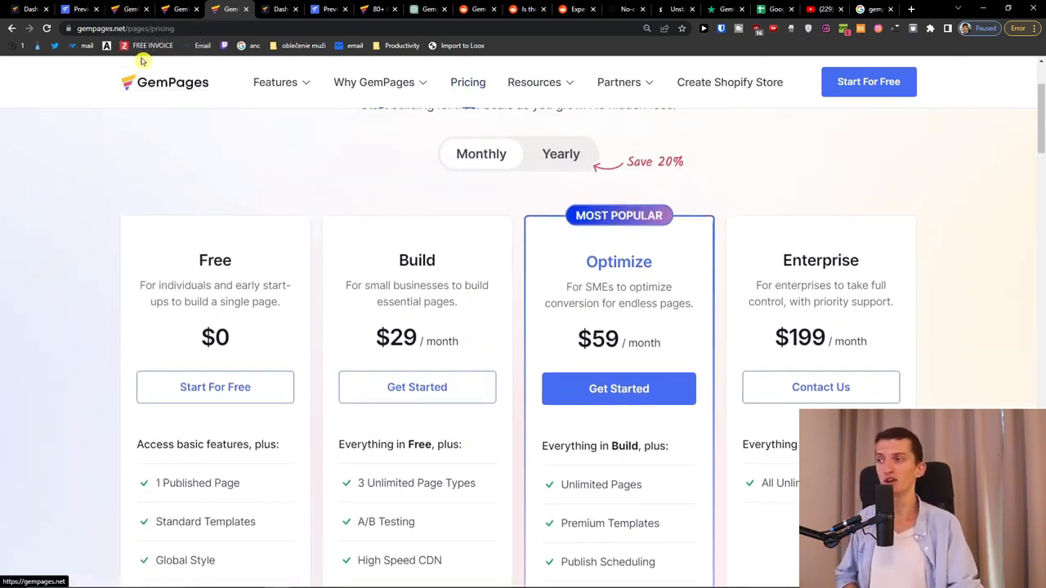
Step: From the dashboard, open the Landing Pages list in a new browser tab and switch to it
left_click(18, 7)
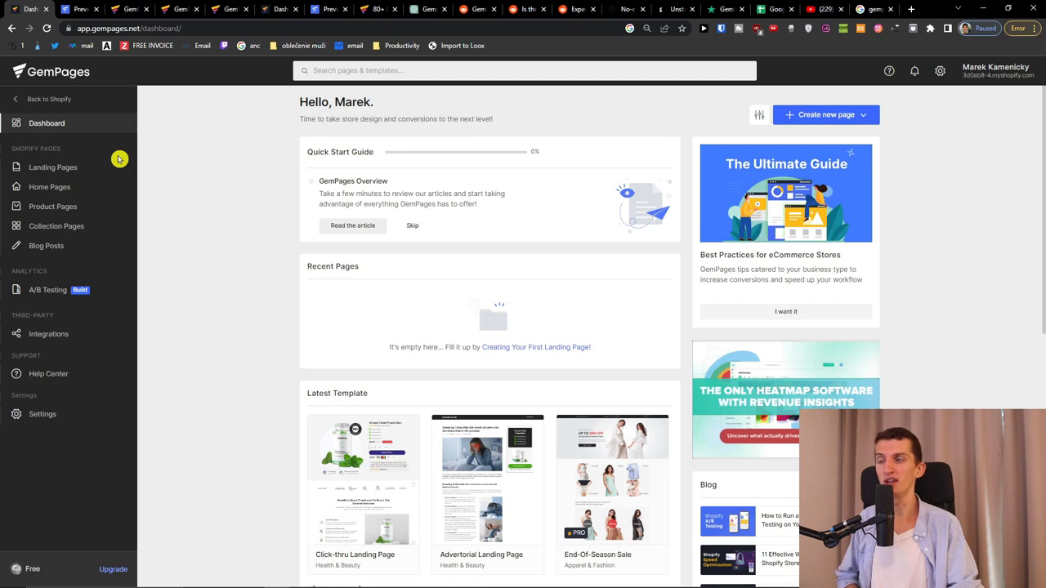
middle_click(53, 206)
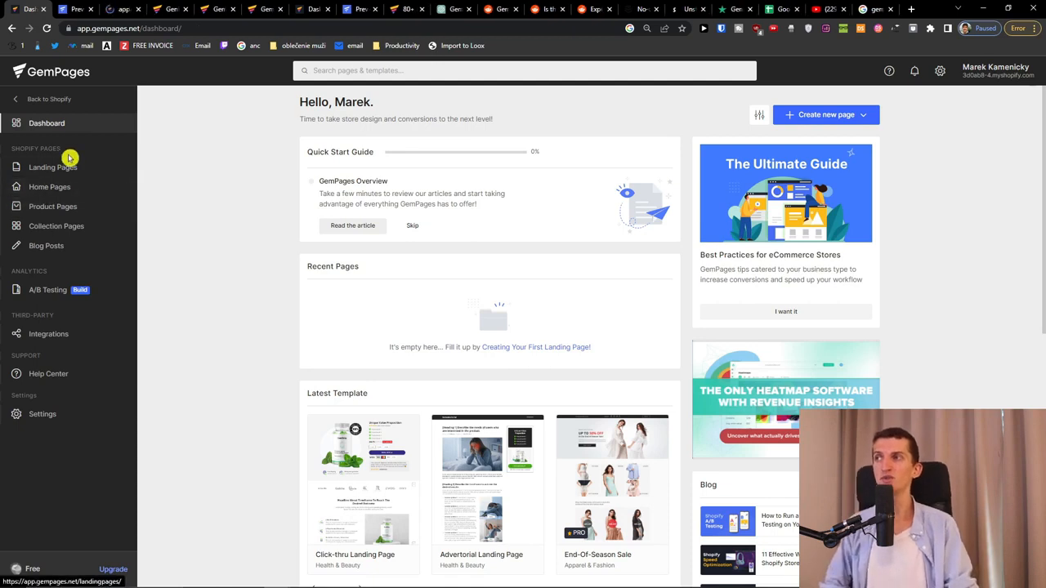
middle_click(53, 167)
left_click(82, 9)
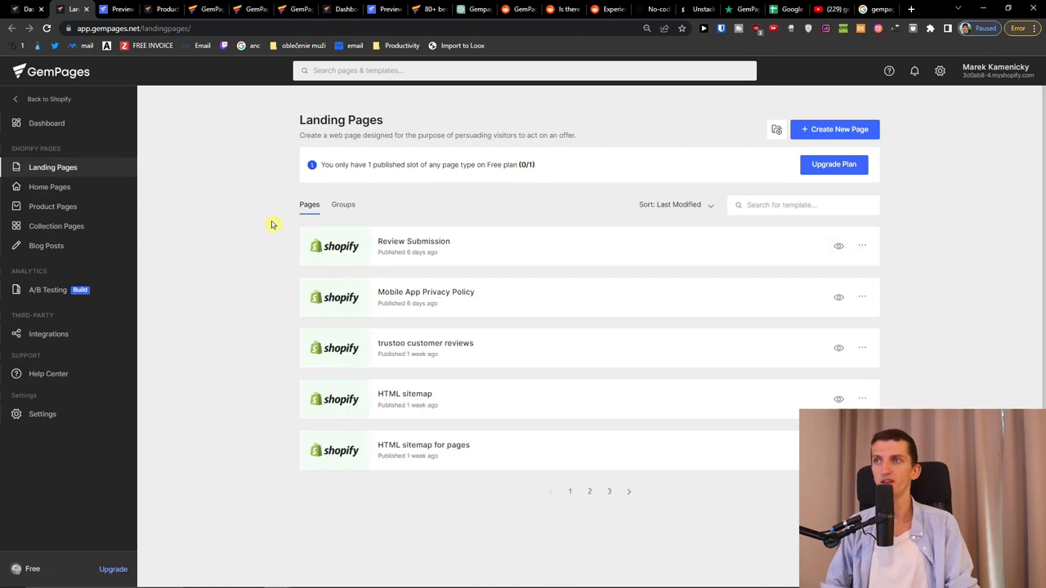
Step: Create a new landing page and glance at the Global Style presets before returning to Elements
left_click(836, 131)
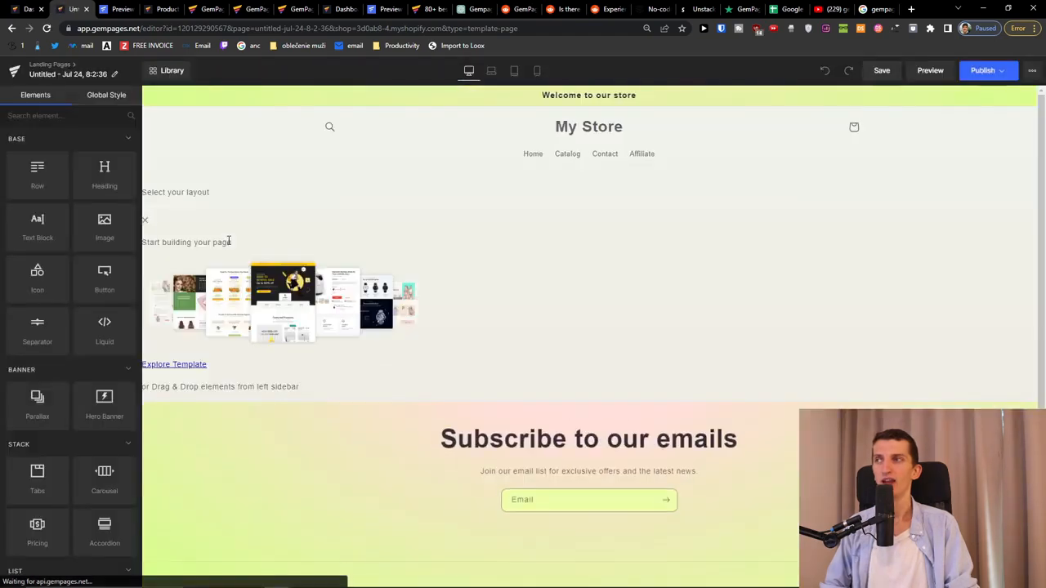
scroll(554, 317, "down", 3)
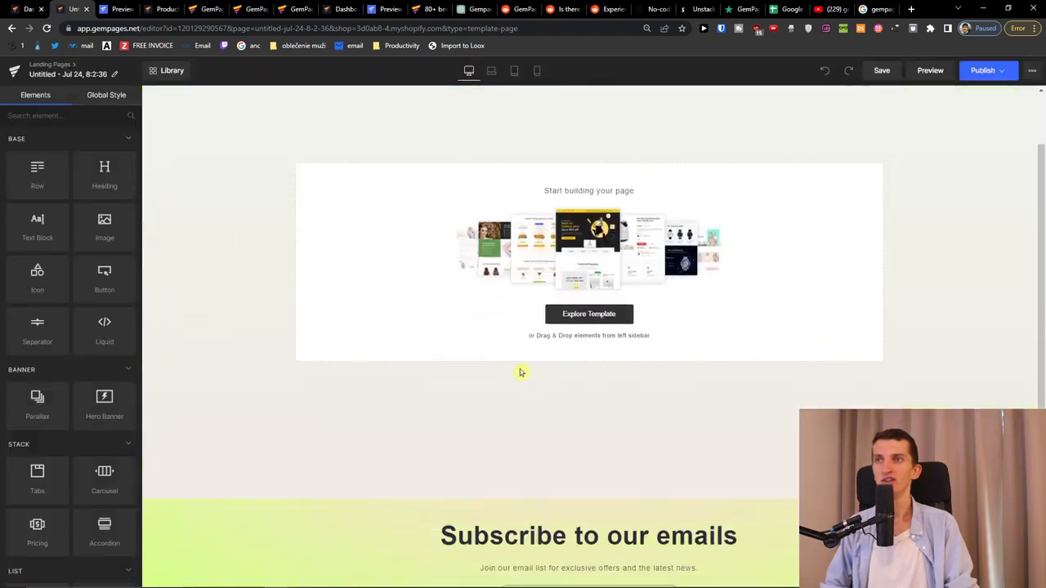
scroll(523, 359, "up", 3)
scroll(470, 282, "down", 3)
scroll(470, 282, "up", 3)
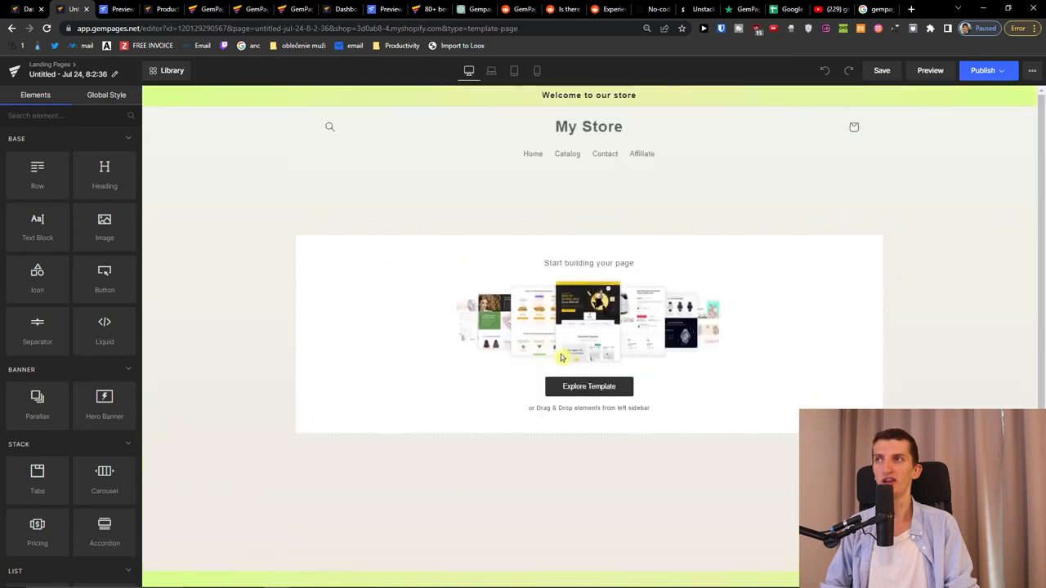
scroll(558, 357, "down", 3)
scroll(558, 357, "up", 3)
scroll(49, 351, "down", 4)
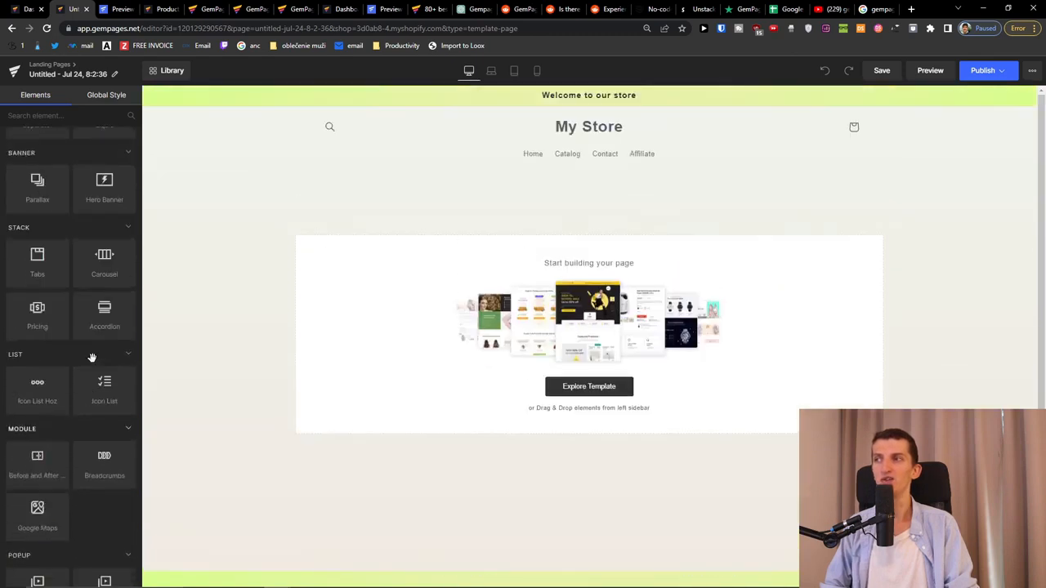
scroll(94, 359, "up", 4)
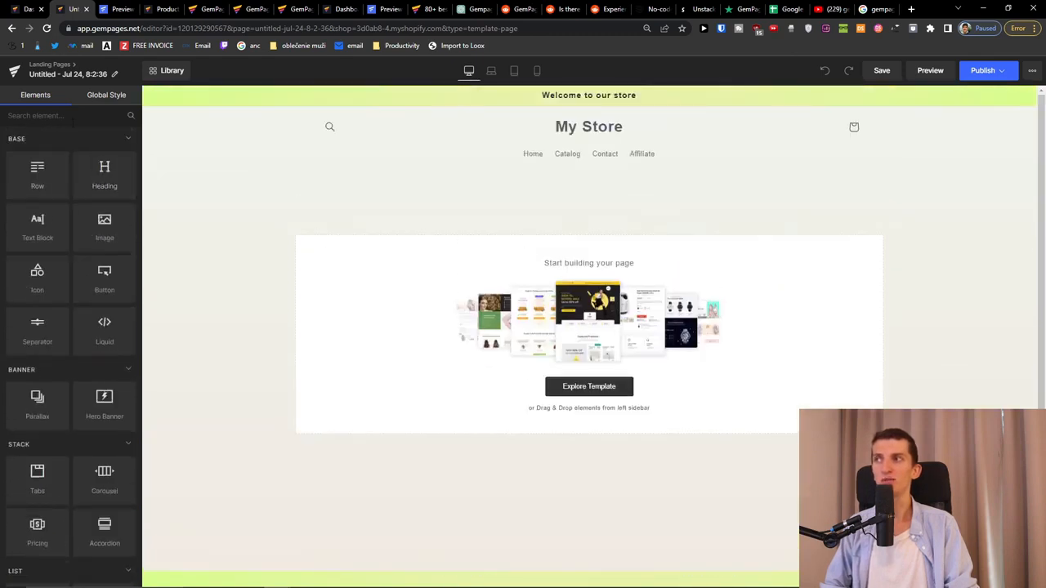
left_click(98, 94)
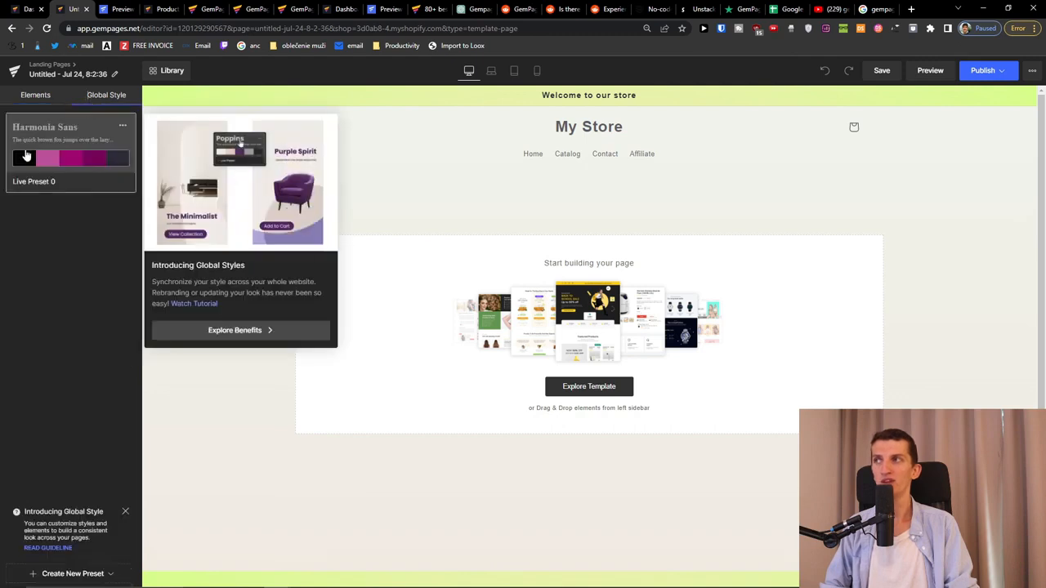
left_click(37, 96)
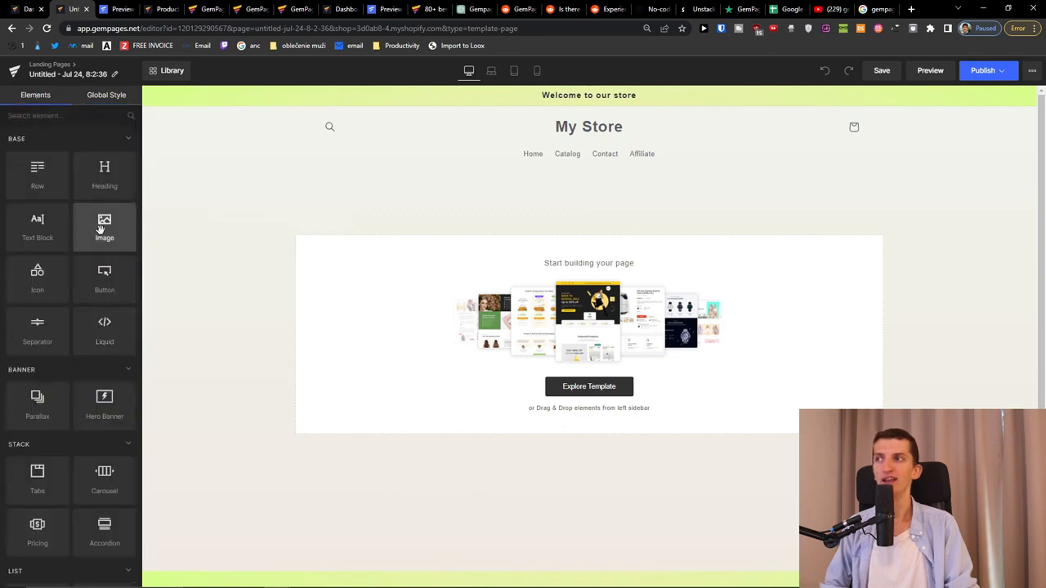
scroll(101, 229, "down", 3)
scroll(98, 335, "up", 2)
scroll(91, 338, "down", 2)
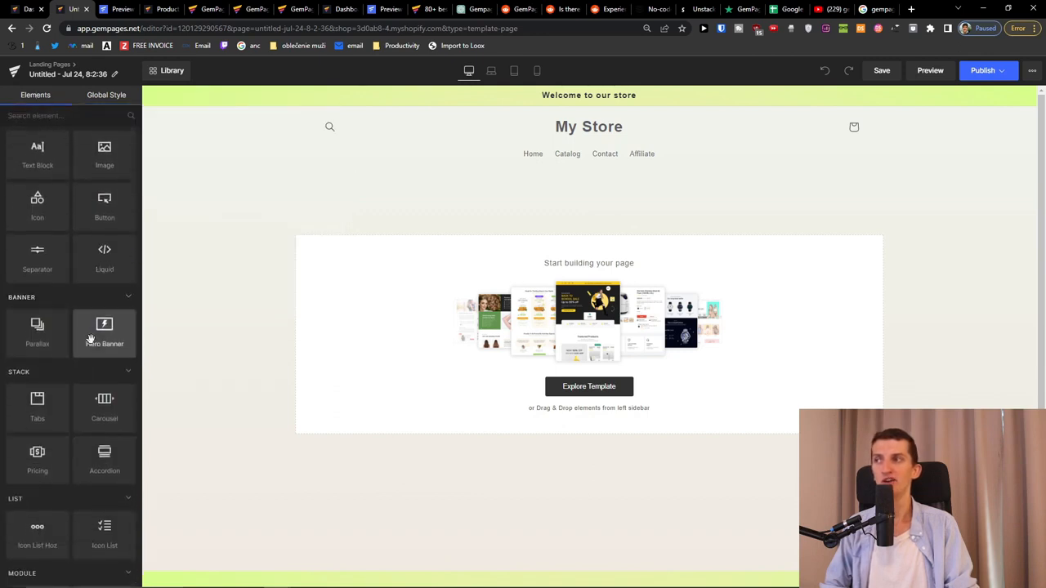
Step: Add a Hero Banner element below the store header and deselect it
left_click_drag(100, 334, 490, 331)
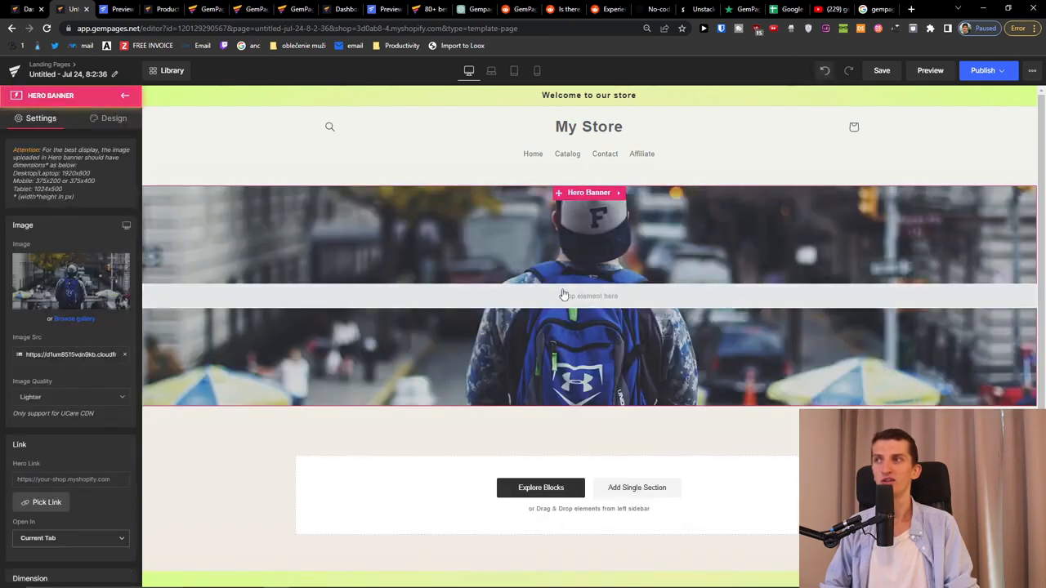
left_click(609, 296)
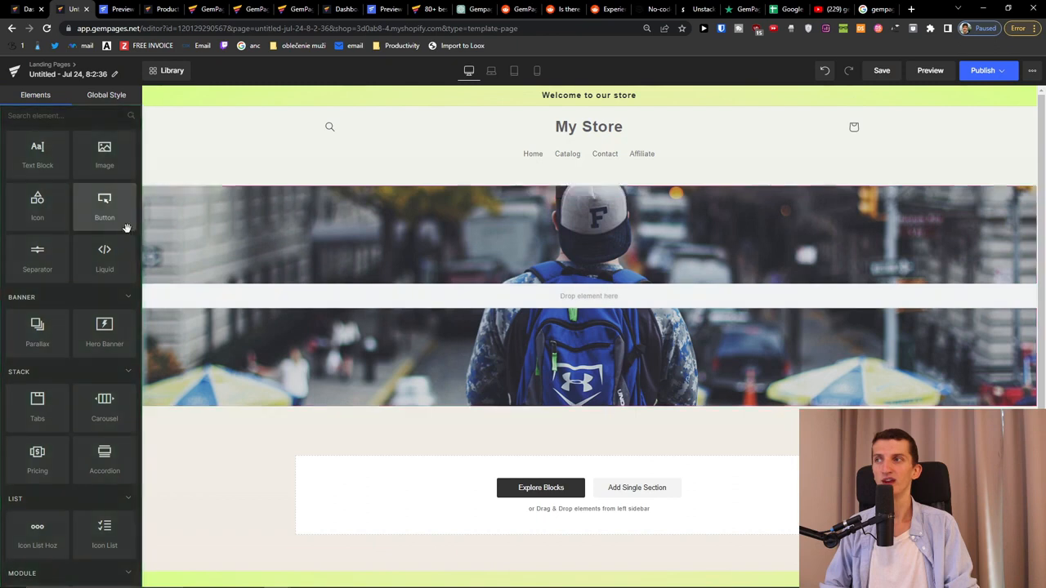
scroll(100, 228, "down", 2)
scroll(94, 233, "down", 2)
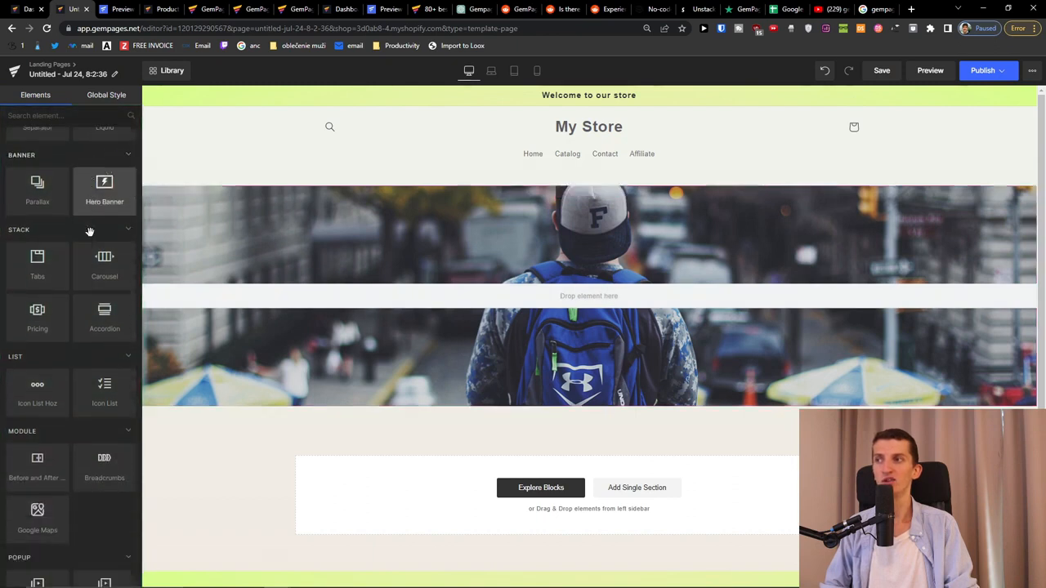
scroll(91, 238, "down", 2)
scroll(91, 239, "down", 1)
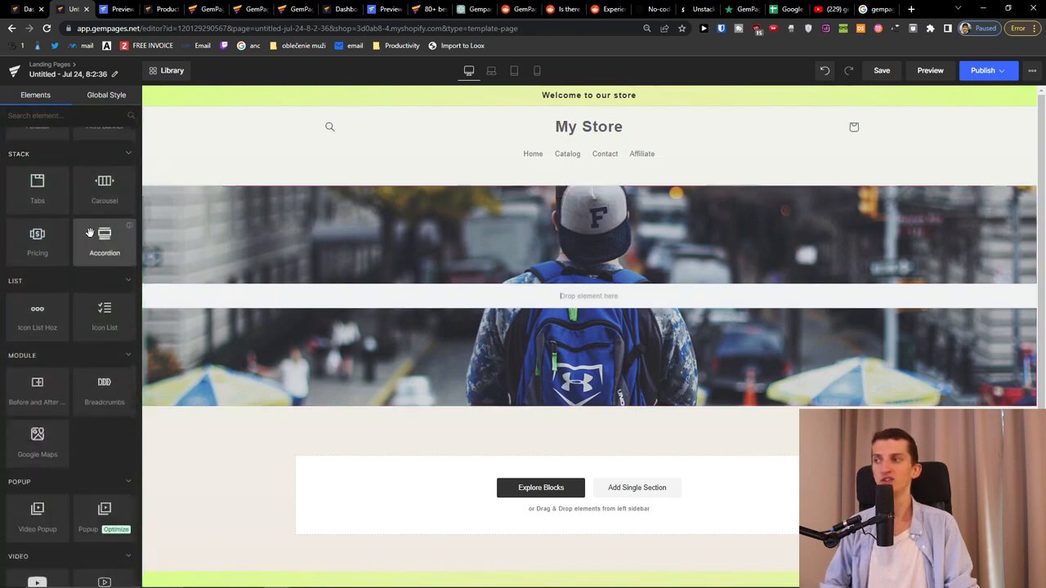
scroll(90, 233, "down", 2)
scroll(90, 233, "down", 2)
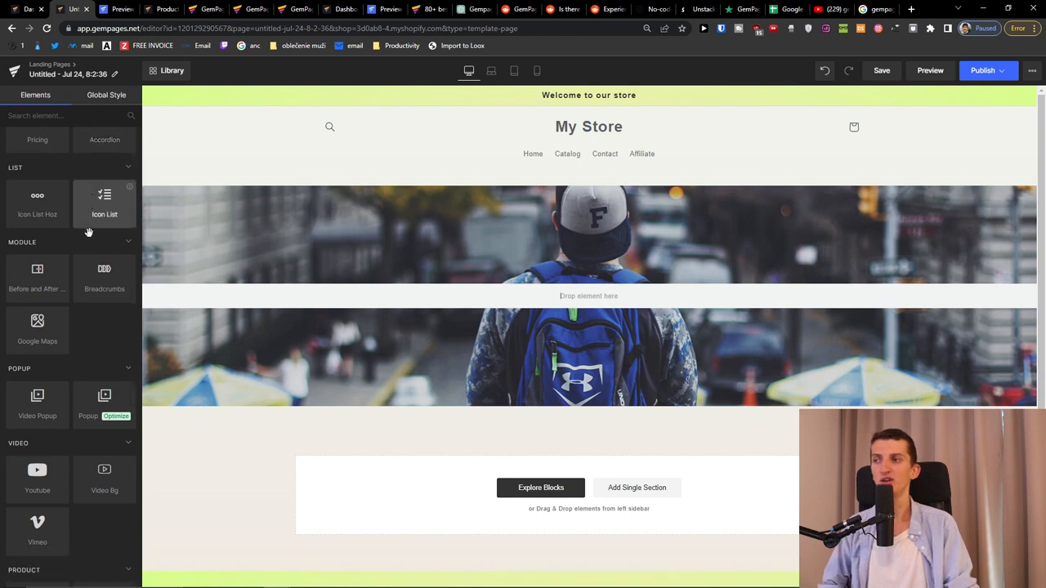
scroll(90, 233, "down", 1)
scroll(90, 235, "down", 1)
scroll(88, 238, "down", 1)
scroll(88, 238, "down", 2)
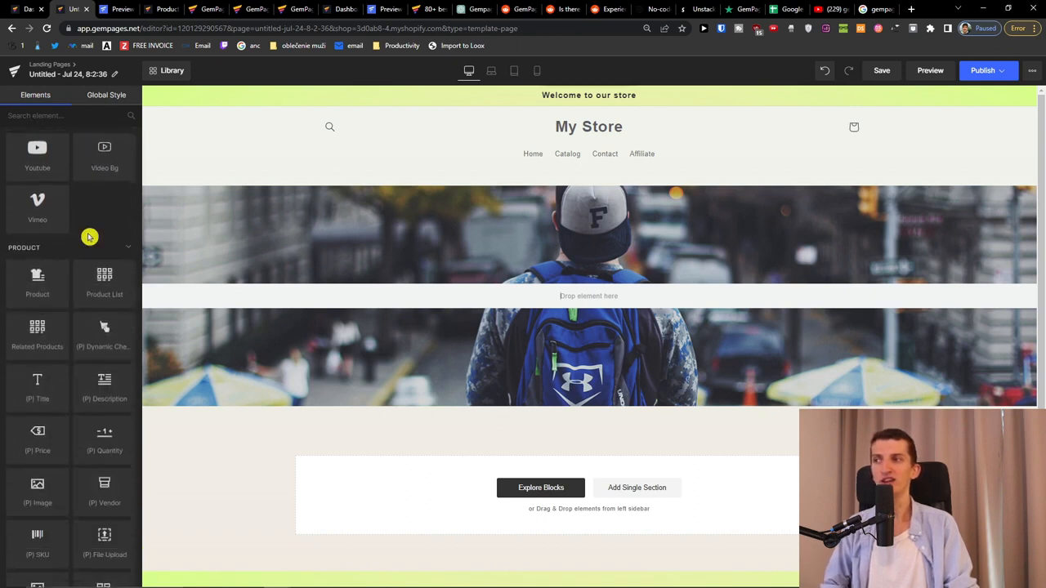
scroll(89, 238, "down", 1)
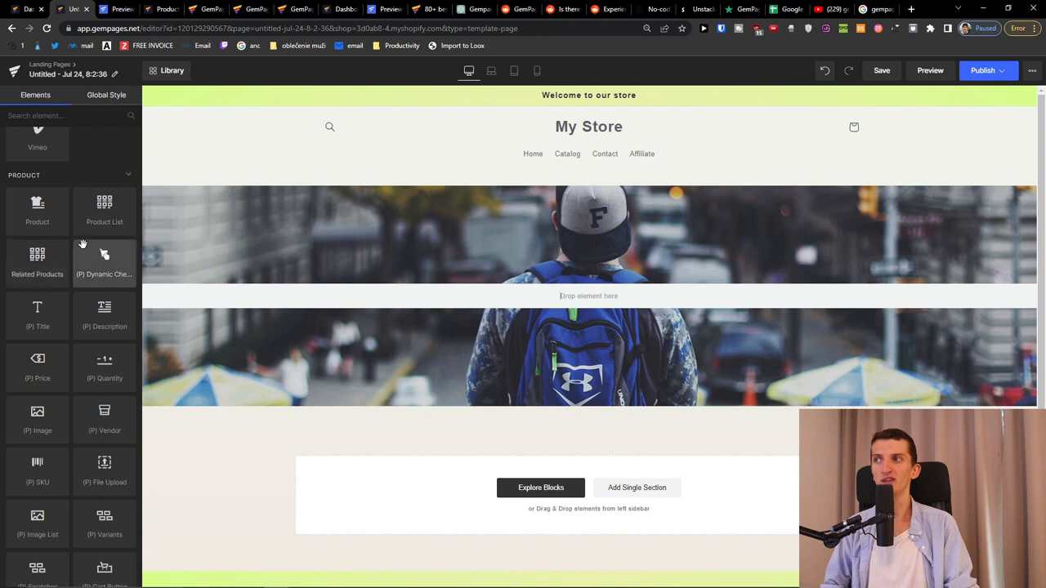
scroll(332, 359, "down", 2)
scroll(332, 359, "down", 1)
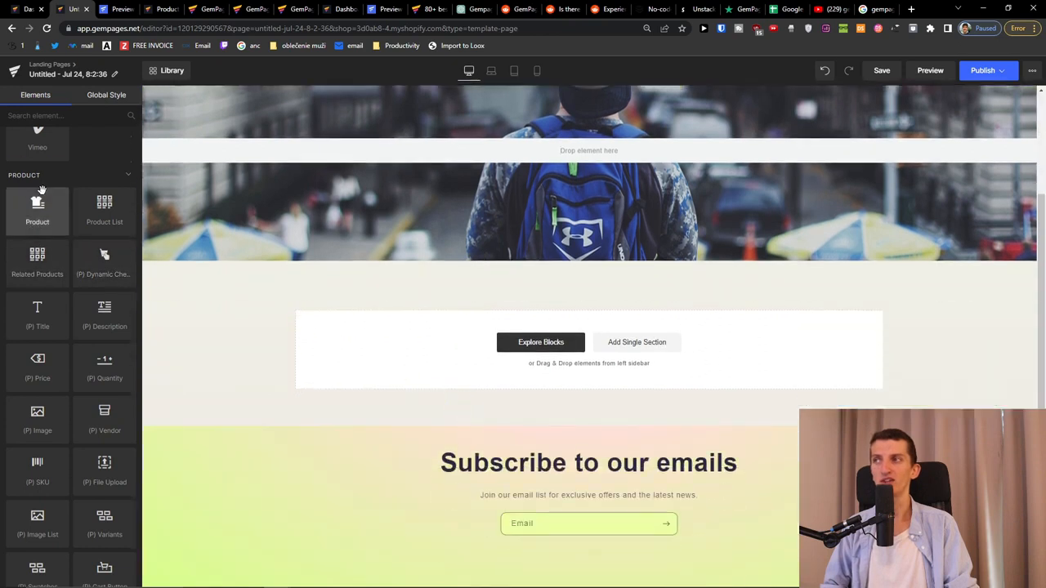
scroll(41, 190, "up", 1)
left_click_drag(36, 282, 494, 264)
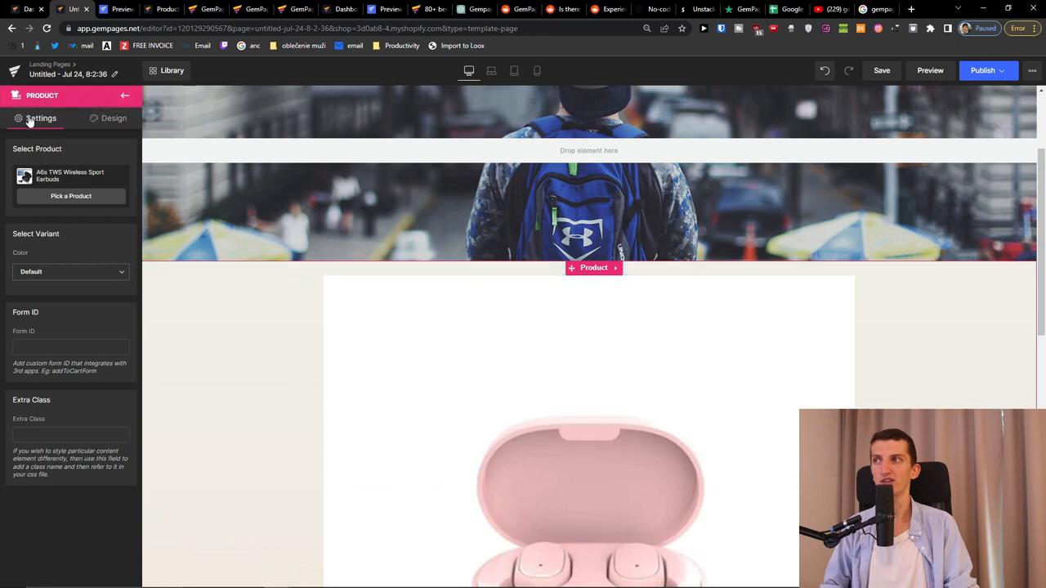
scroll(572, 326, "down", 3)
scroll(572, 327, "down", 3)
scroll(591, 360, "up", 1)
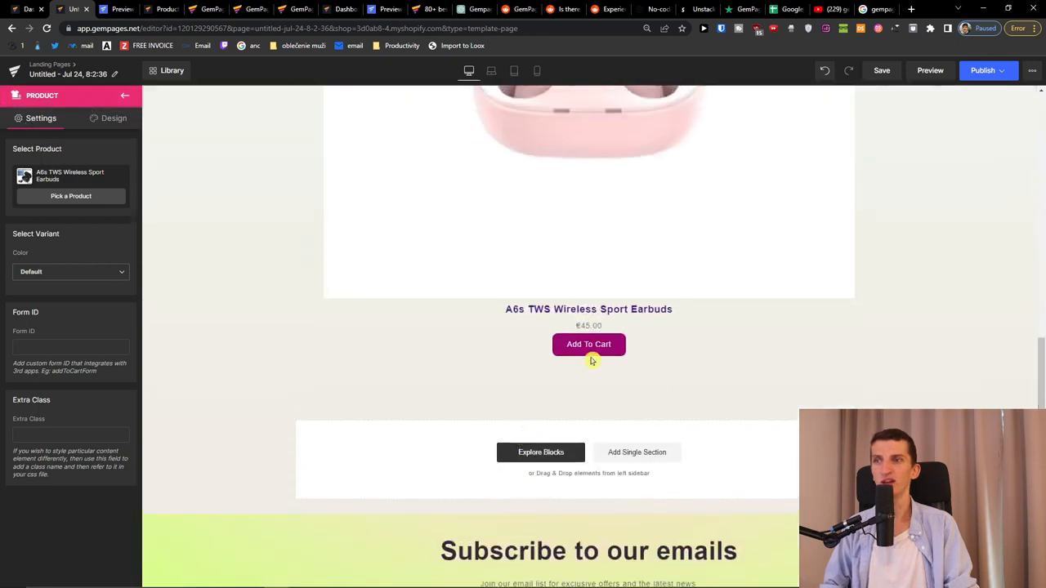
scroll(591, 359, "up", 3)
left_click(125, 95)
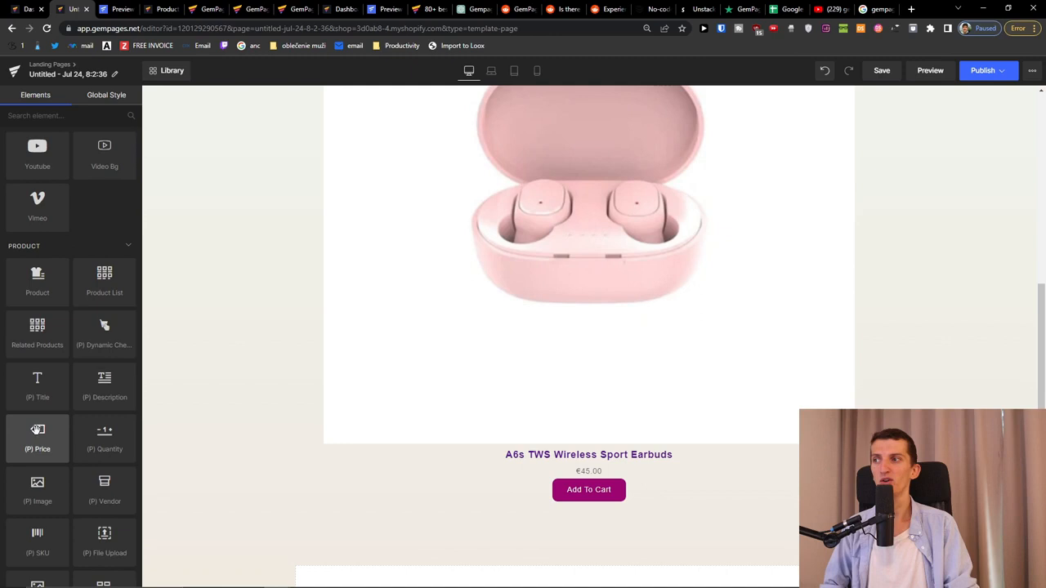
scroll(37, 428, "down", 5)
scroll(82, 425, "down", 5)
scroll(98, 420, "down", 5)
scroll(102, 420, "down", 5)
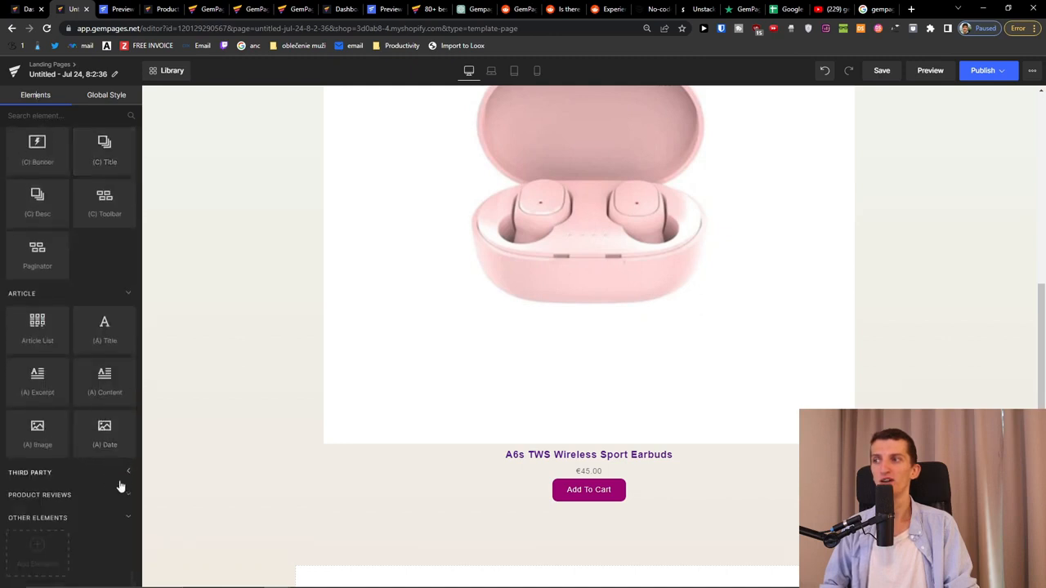
scroll(51, 504, "up", 1)
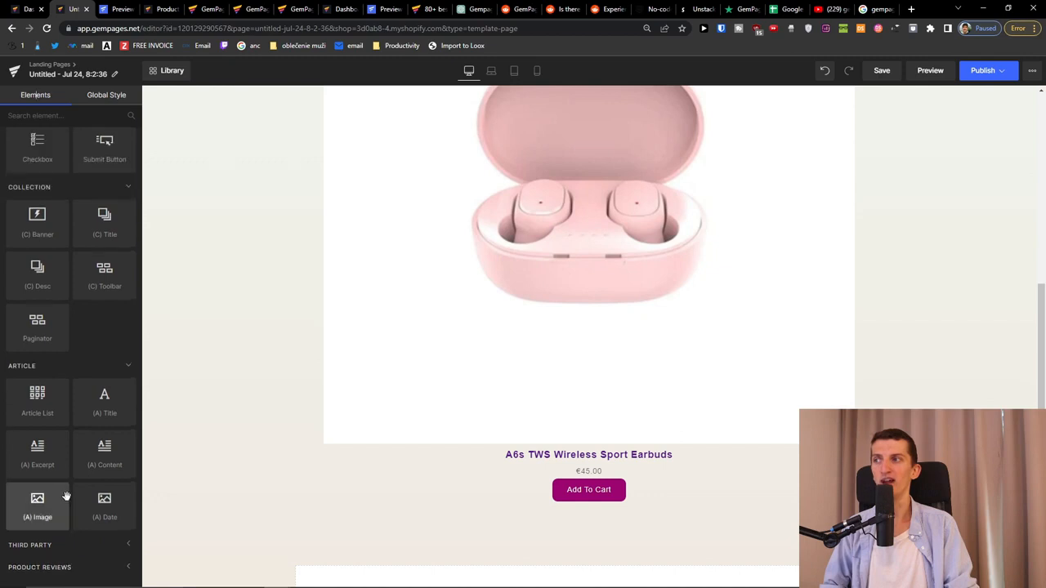
scroll(65, 495, "up", 5)
scroll(65, 409, "up", 3)
scroll(588, 383, "down", 4)
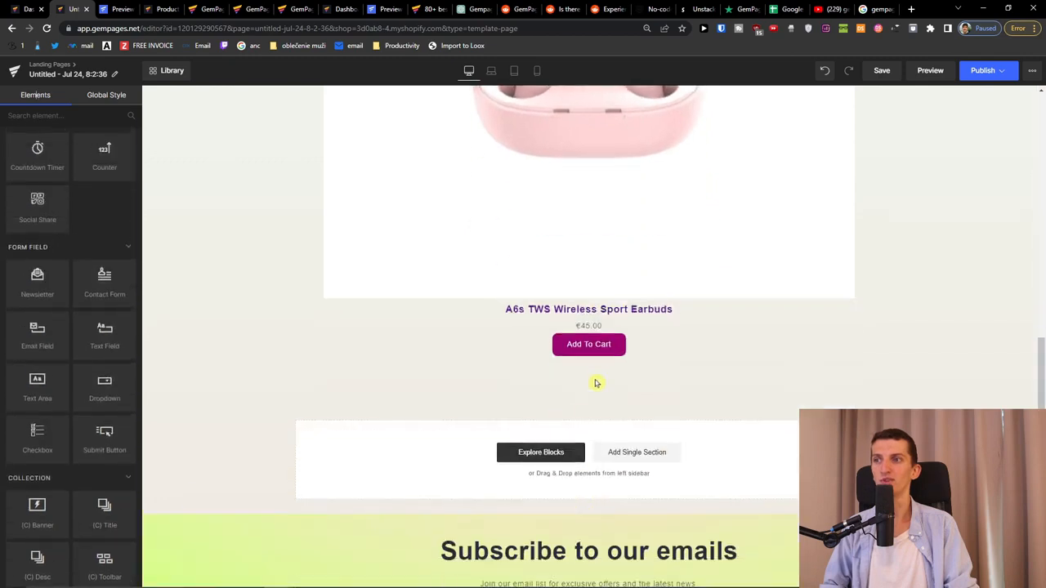
left_click(484, 363)
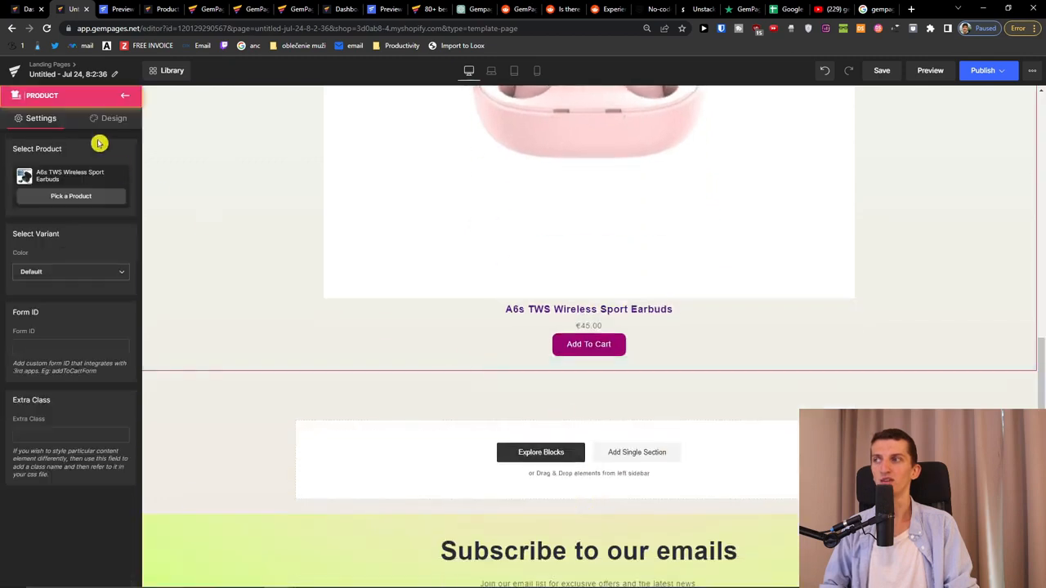
left_click(124, 94)
scroll(114, 253, "down", 3)
scroll(107, 296, "down", 3)
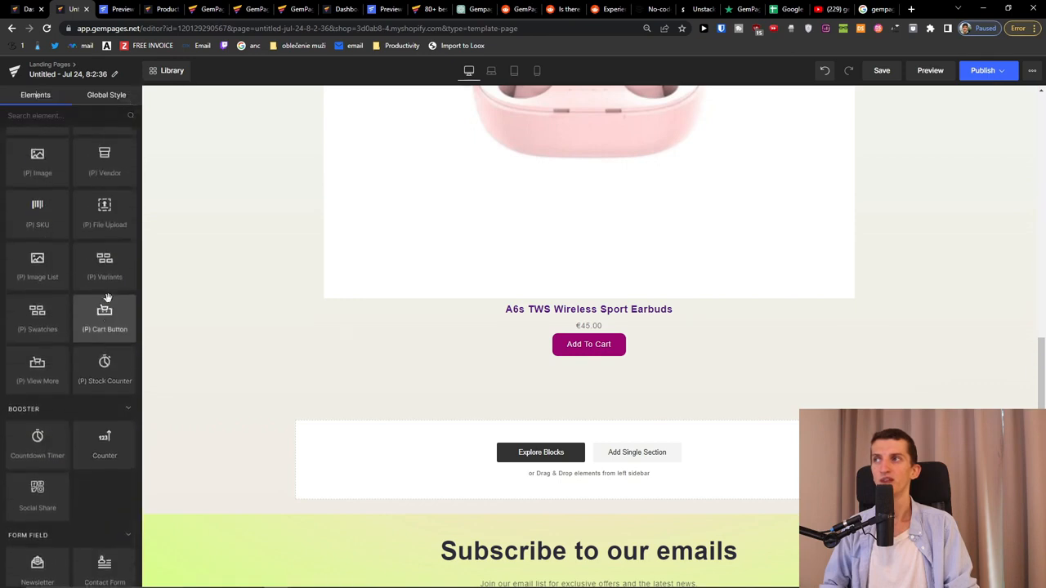
scroll(106, 311, "up", 3)
scroll(102, 327, "up", 4)
scroll(98, 343, "up", 2)
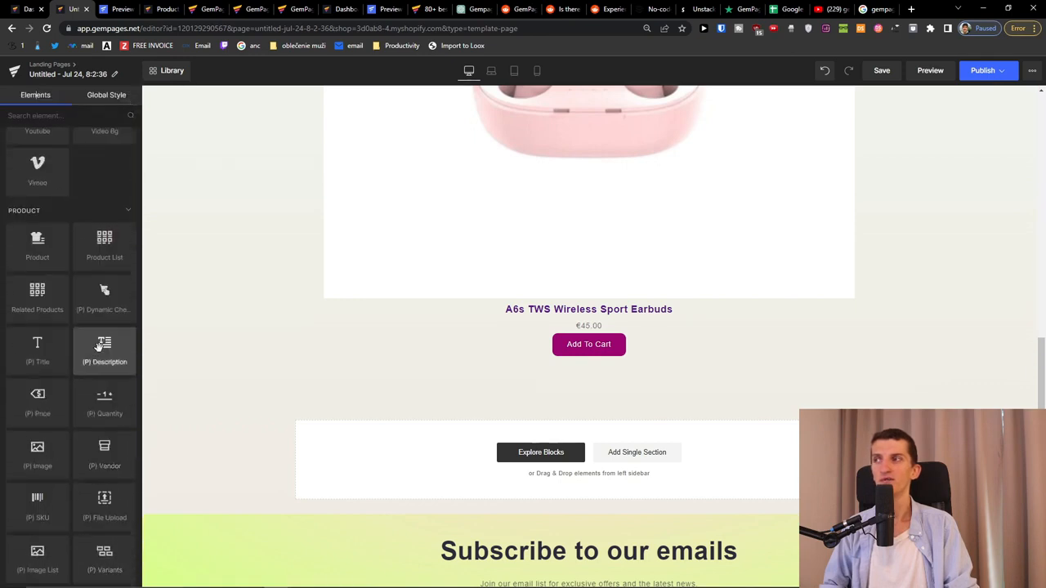
scroll(100, 345, "up", 3)
scroll(99, 359, "up", 3)
scroll(98, 392, "up", 2)
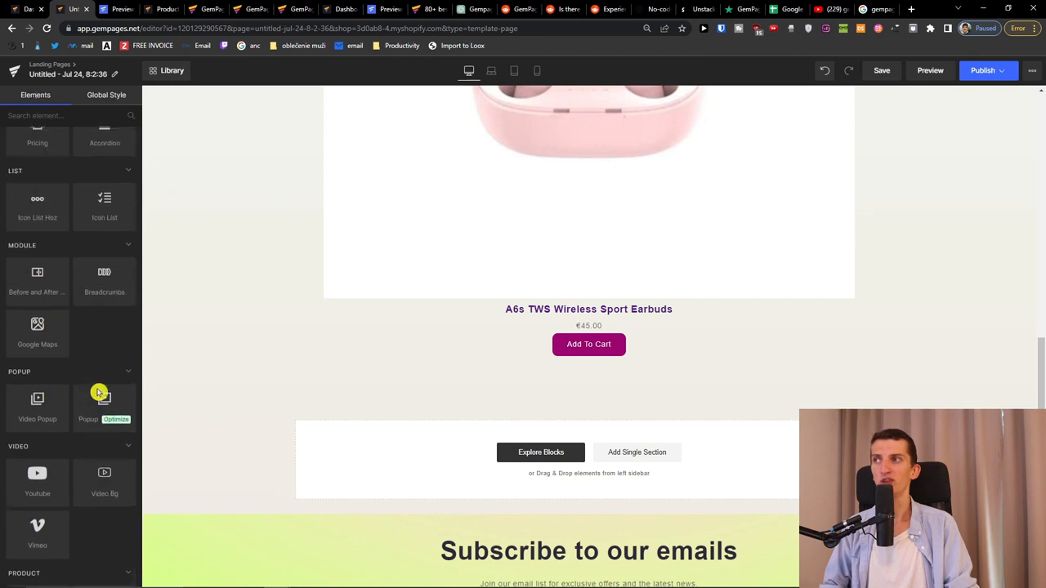
scroll(98, 392, "up", 2)
scroll(98, 392, "up", 3)
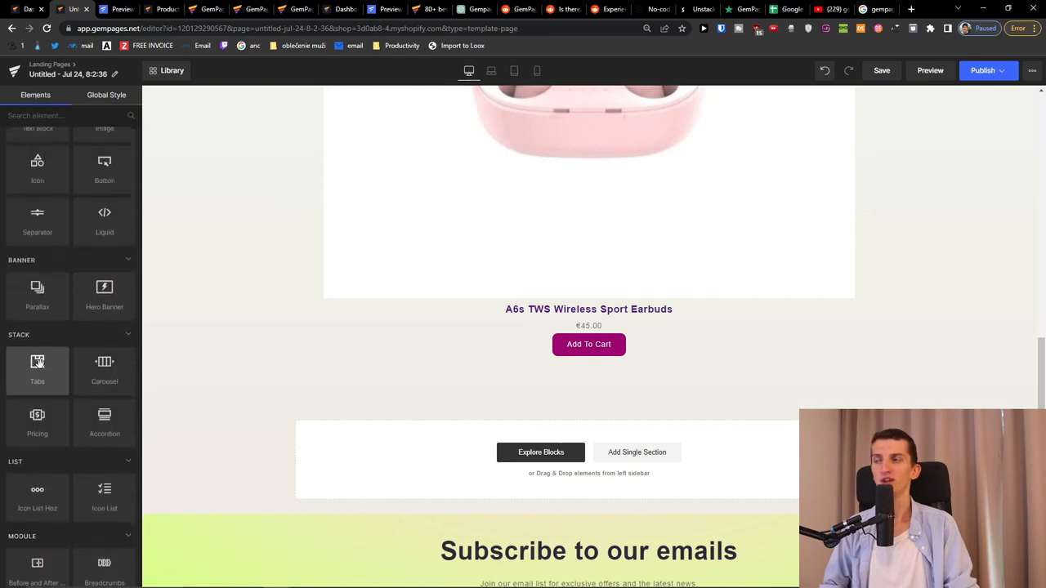
scroll(38, 362, "up", 3)
scroll(66, 368, "up", 2)
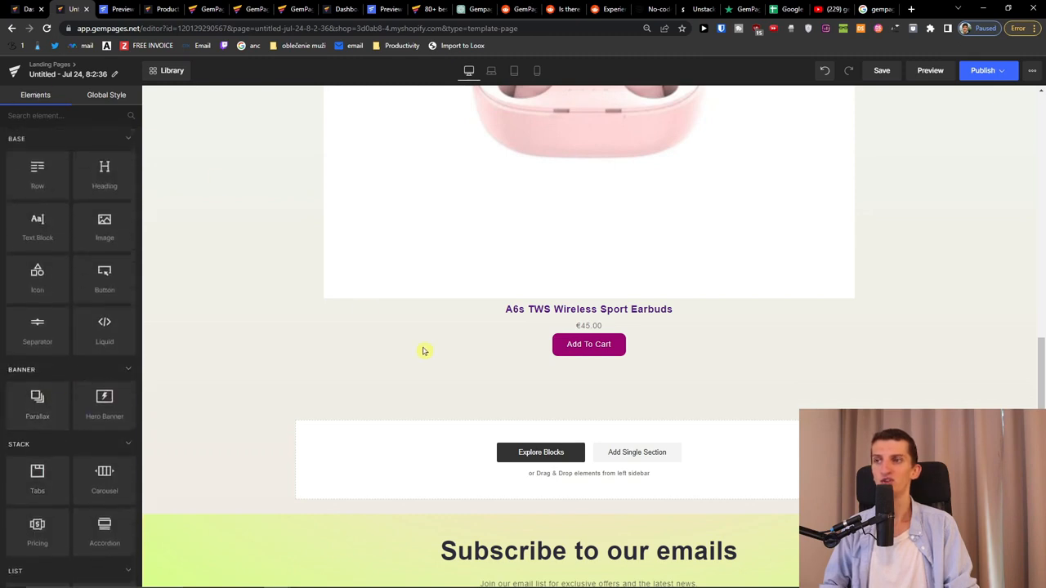
scroll(490, 392, "down", 1)
scroll(511, 414, "down", 1)
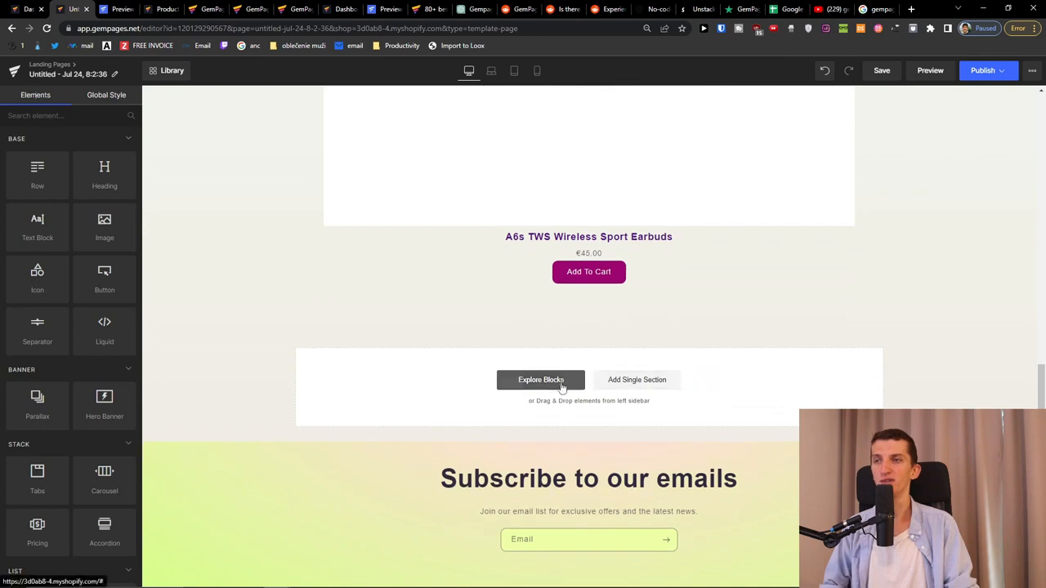
Step: Add a new two-column section below the earbuds product
left_click(637, 387)
scroll(519, 432, "down", 1)
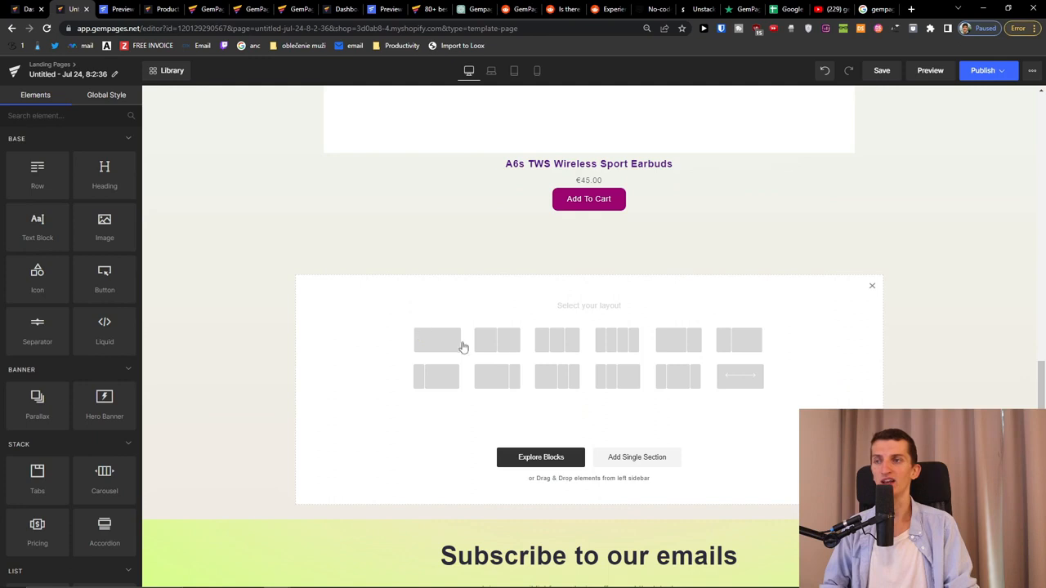
left_click(503, 343)
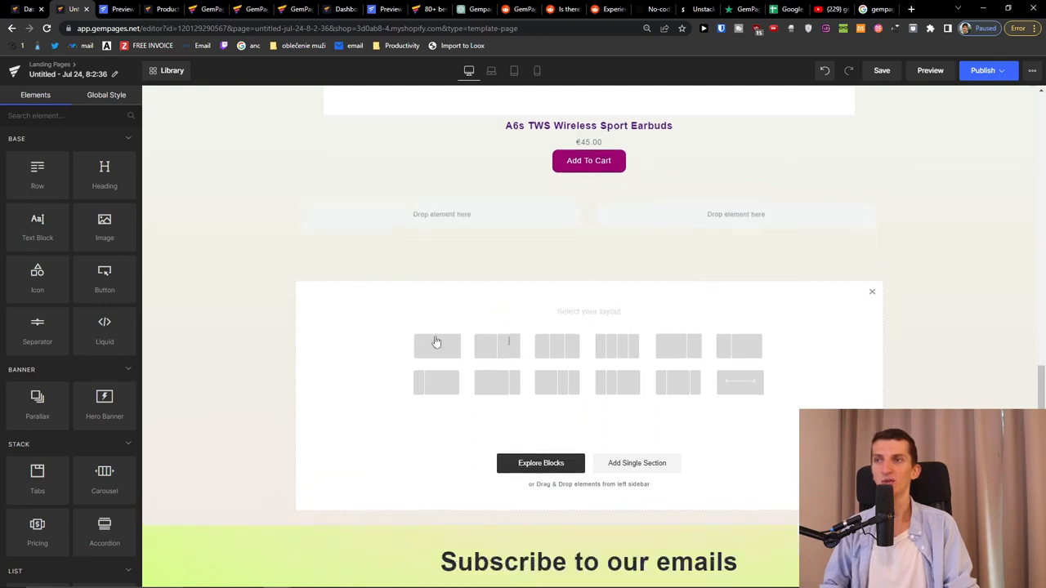
scroll(453, 345, "up", 1)
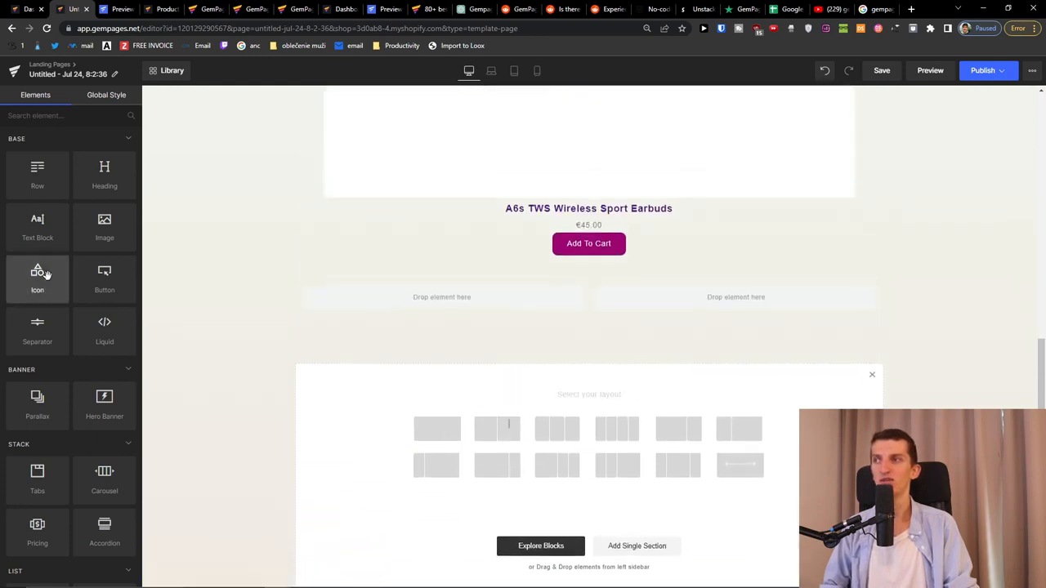
scroll(37, 269, "down", 5)
scroll(89, 295, "down", 5)
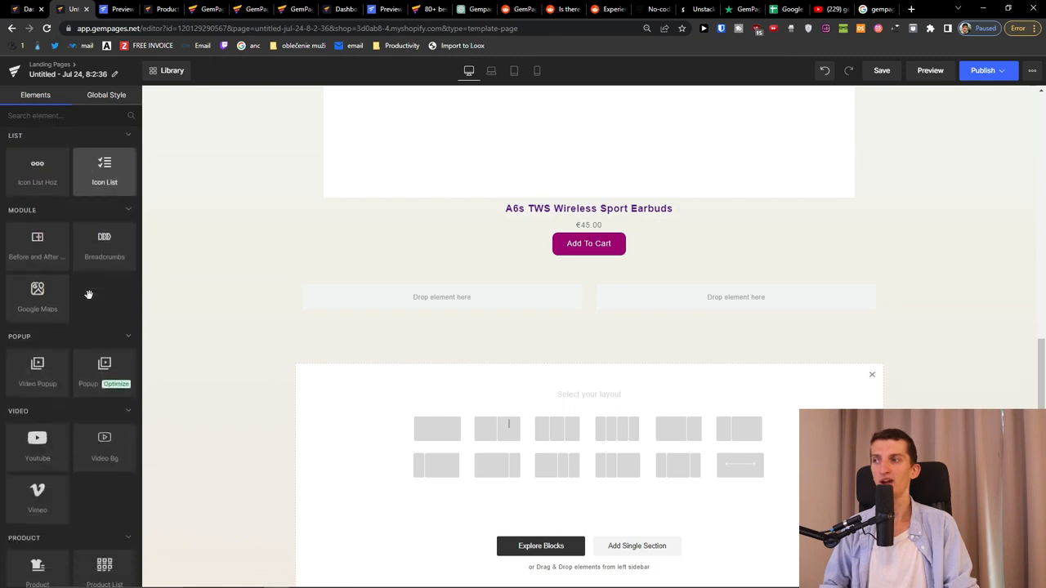
scroll(89, 295, "down", 5)
left_click_drag(37, 351, 393, 303)
Step: Place a Product block in the left column of the new row, then return to Elements
left_click_drag(571, 382, 446, 303)
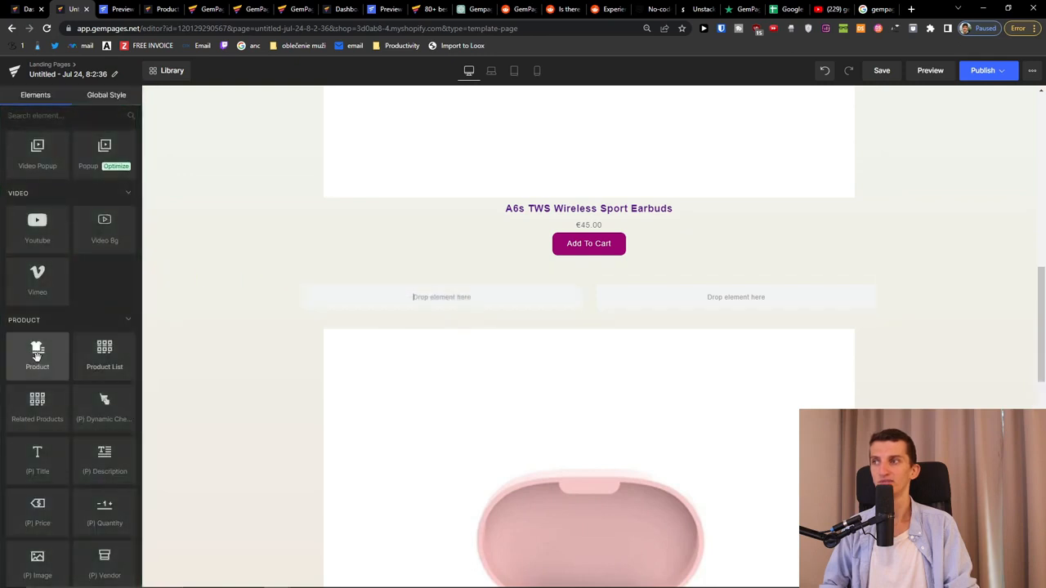
left_click_drag(37, 351, 458, 298)
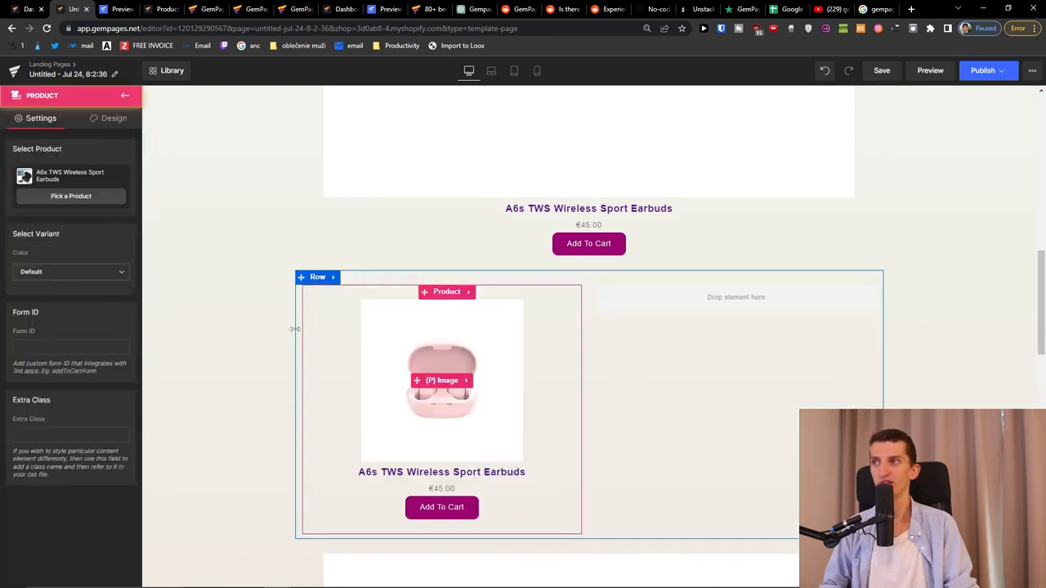
left_click(442, 382)
scroll(623, 423, "down", 1)
scroll(606, 509, "down", 3)
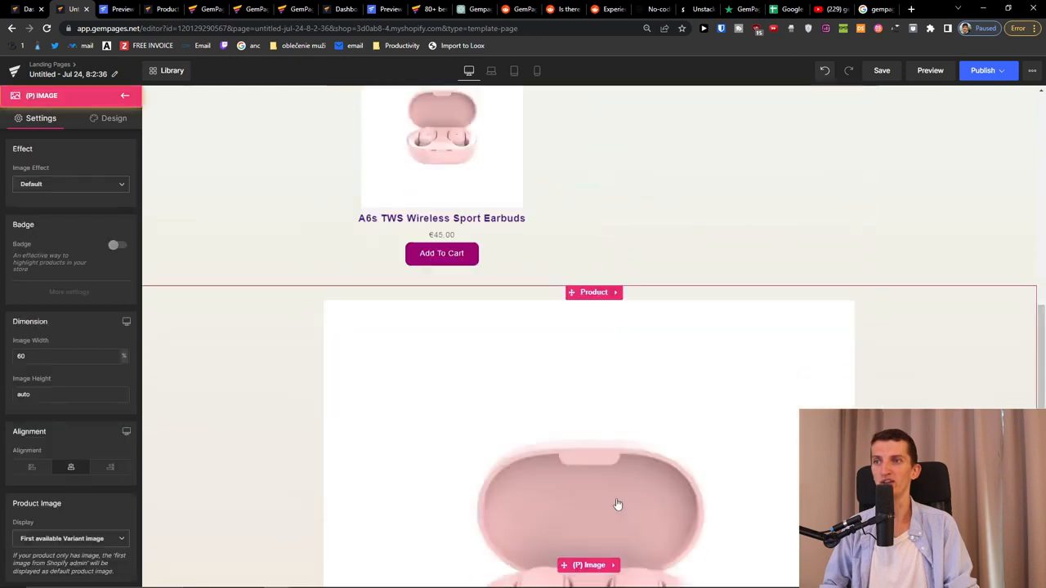
left_click(126, 96)
scroll(572, 368, "up", 3)
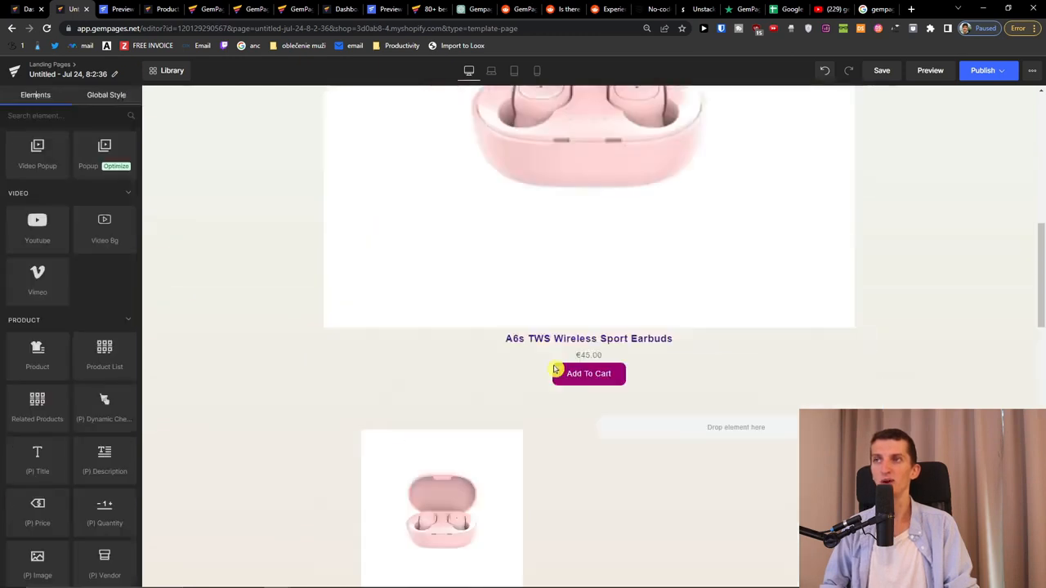
scroll(645, 393, "down", 3)
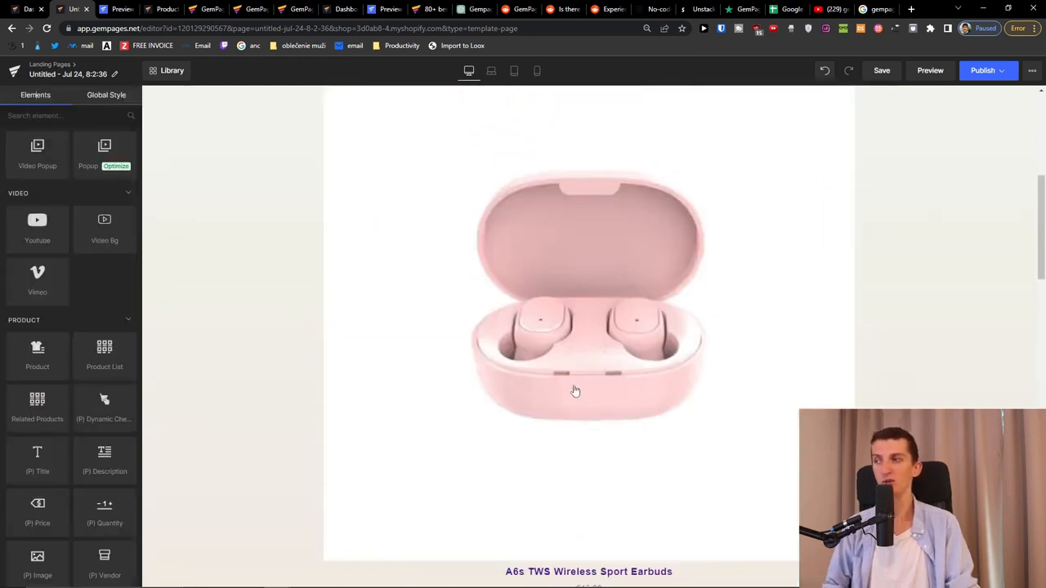
scroll(605, 368, "up", 3)
scroll(523, 425, "up", 5)
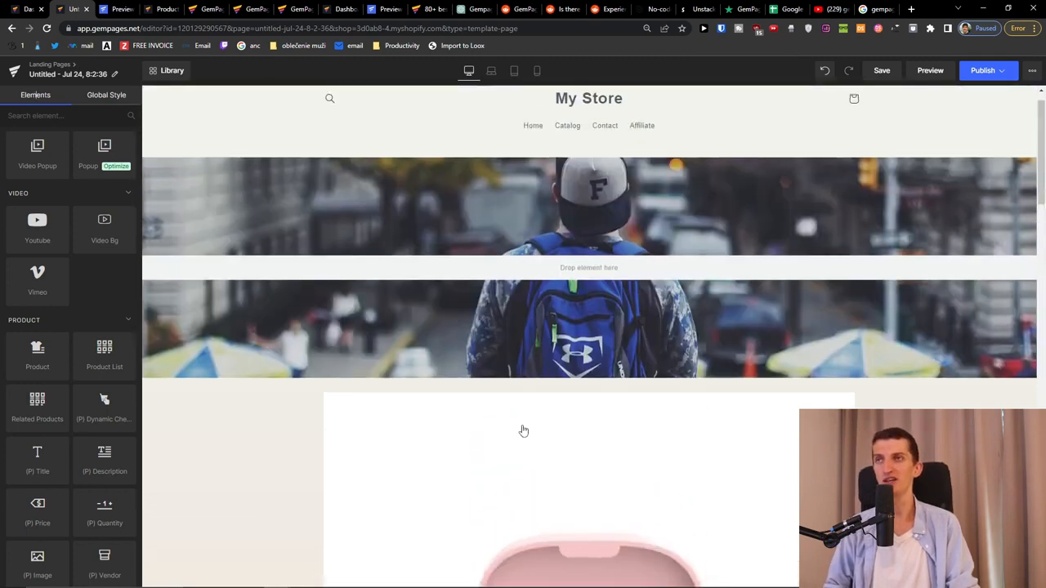
scroll(524, 430, "up", 1)
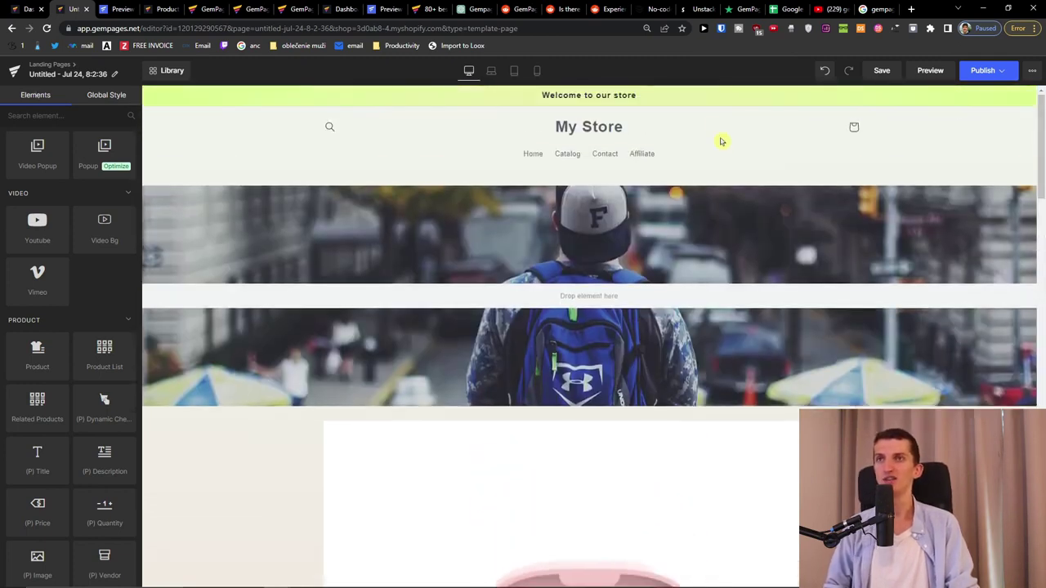
Step: Undo the added banner and product sections and dismiss the layout chooser
left_click(826, 74)
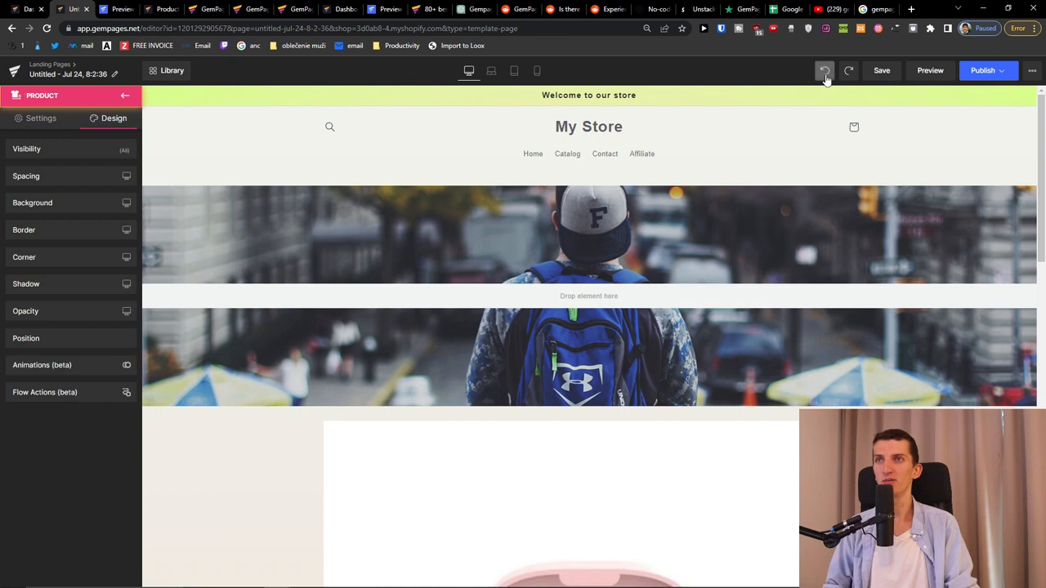
left_click(825, 74)
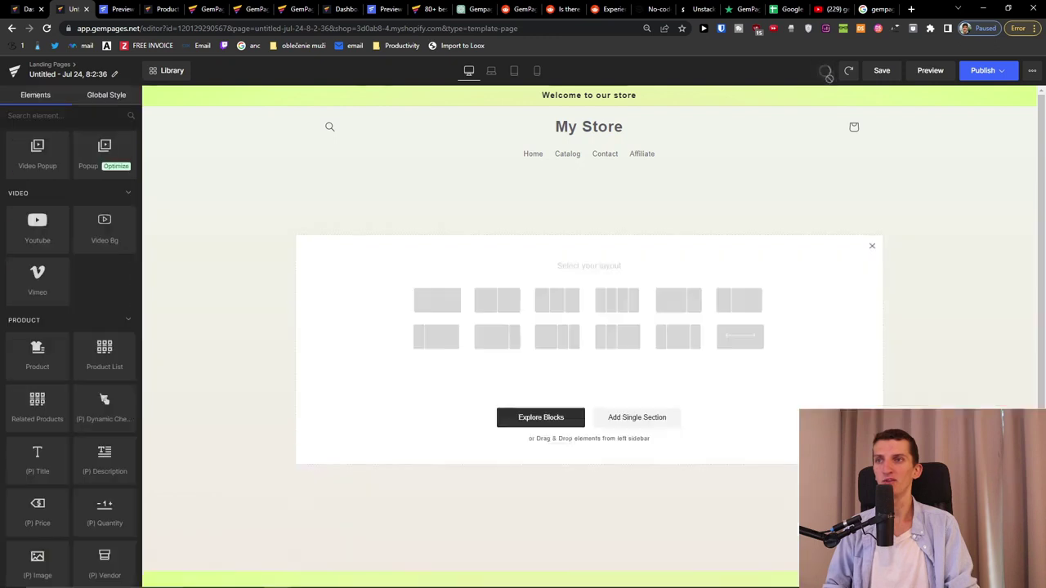
left_click(872, 245)
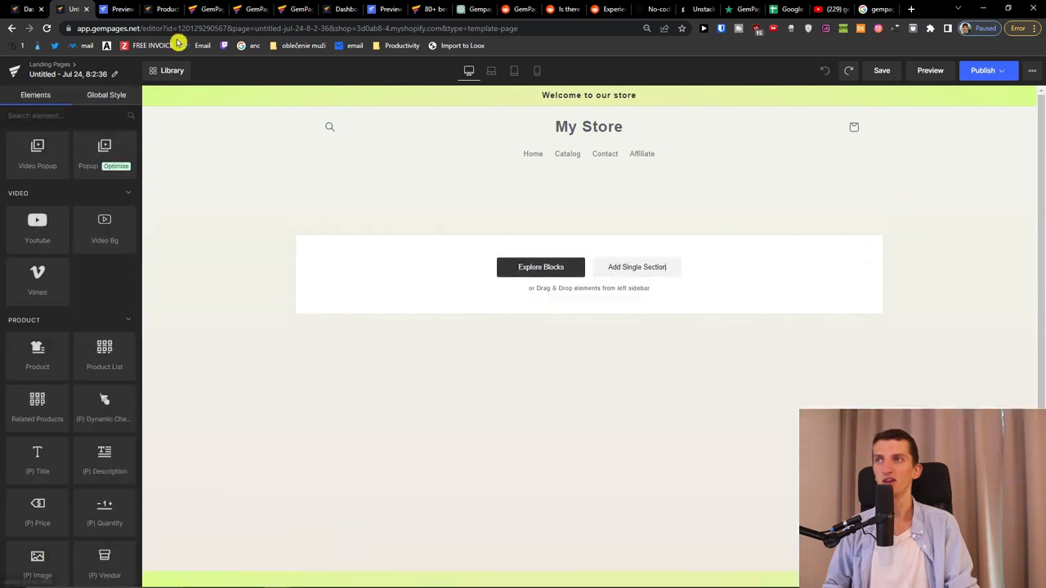
Step: Leave the editor without saving, create a new landing page and open the template library
left_click(15, 35)
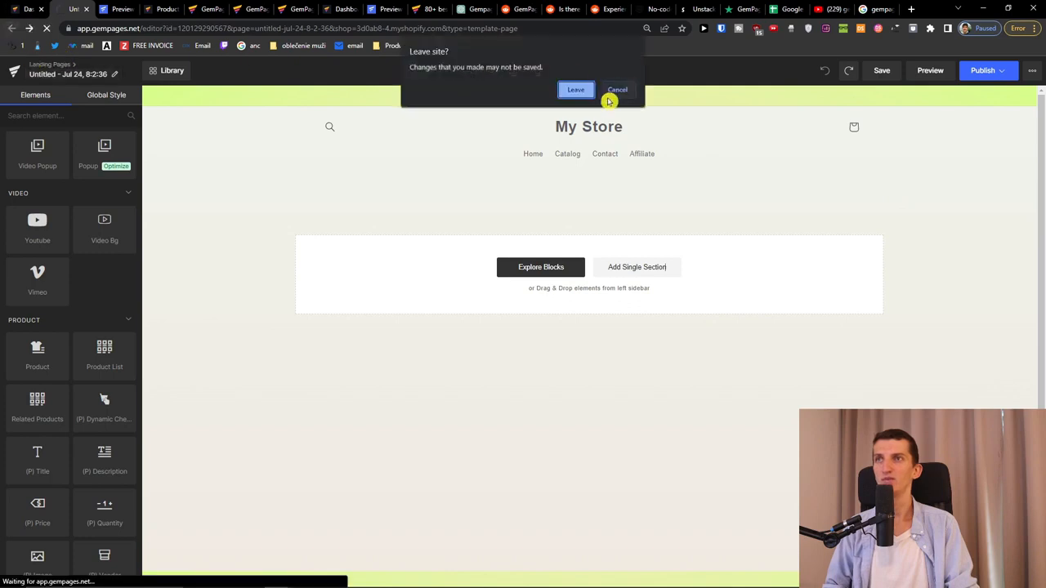
left_click(576, 89)
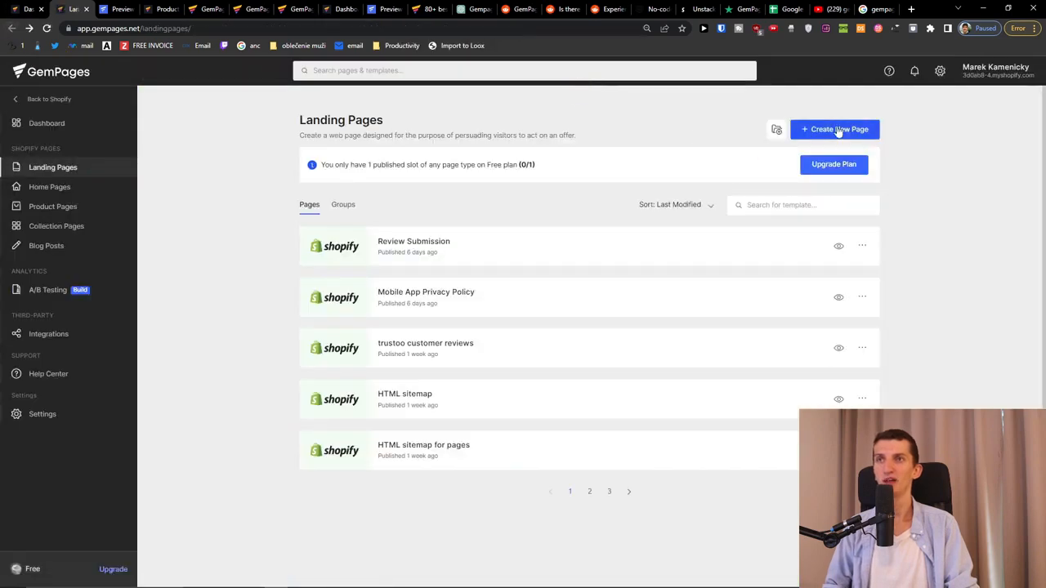
left_click(841, 133)
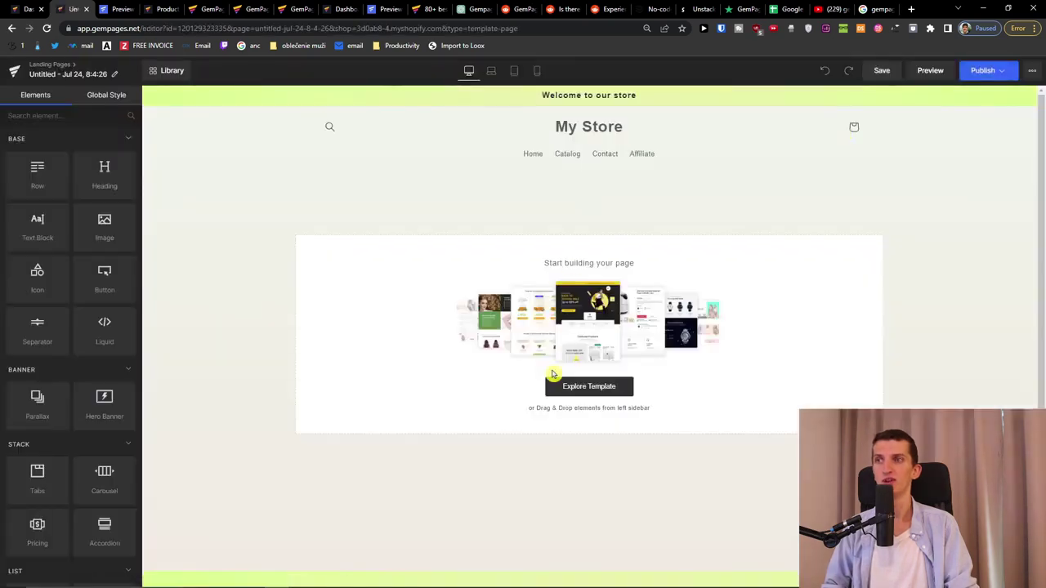
left_click(560, 380)
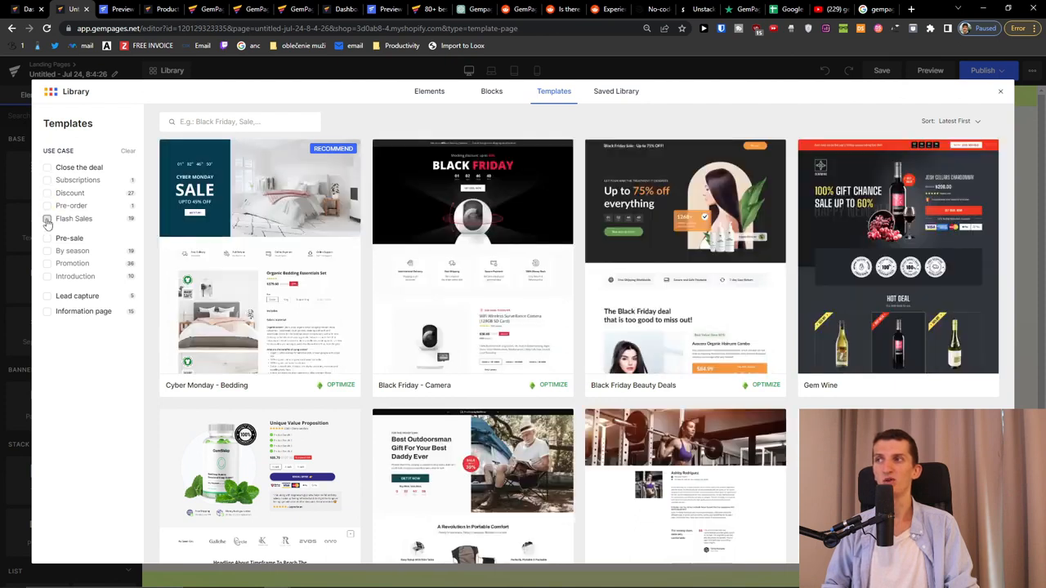
mouse_move(472, 265)
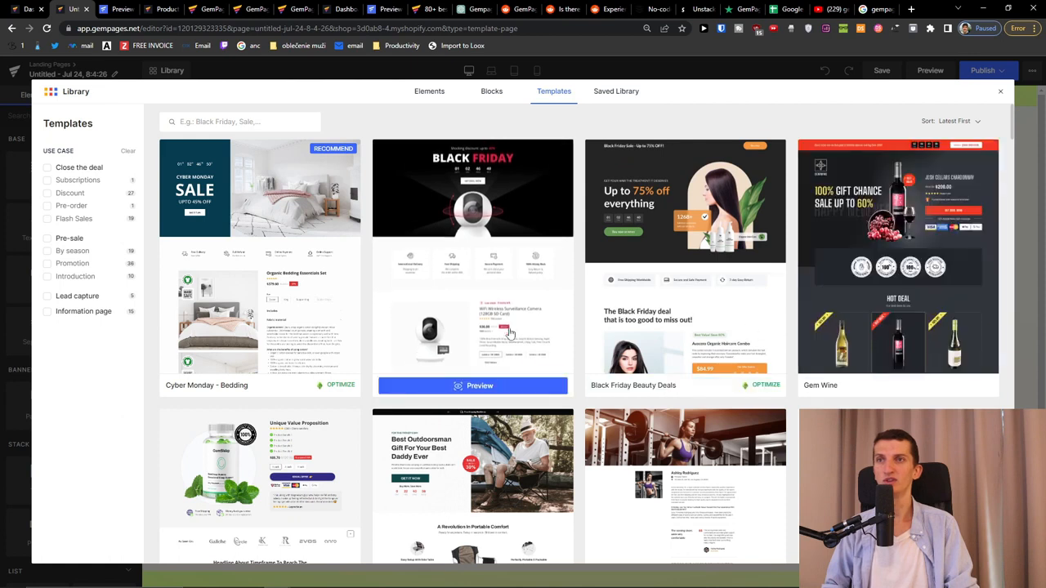
scroll(550, 326, "down", 1)
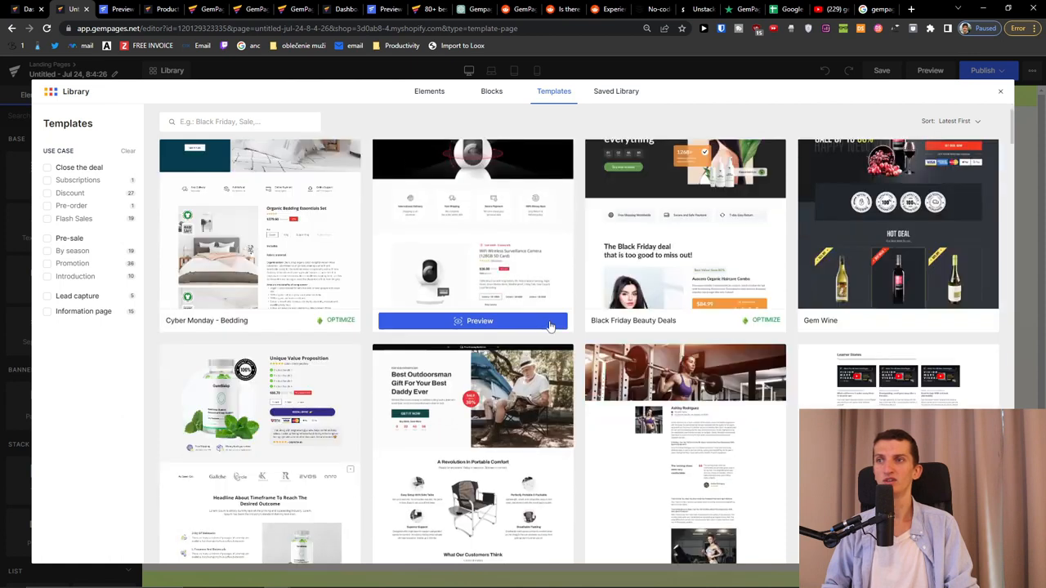
scroll(578, 339, "down", 3)
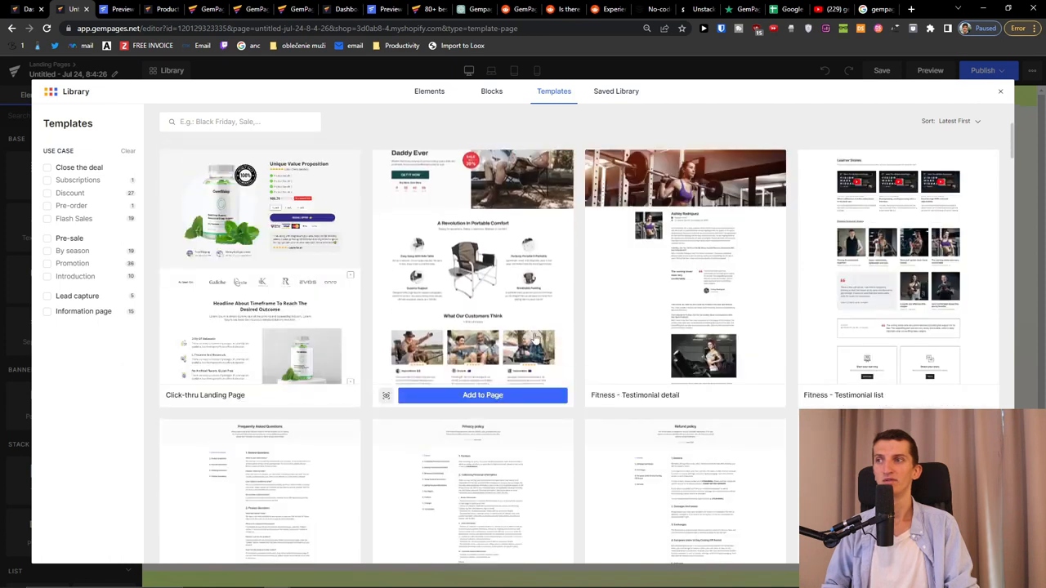
mouse_move(260, 278)
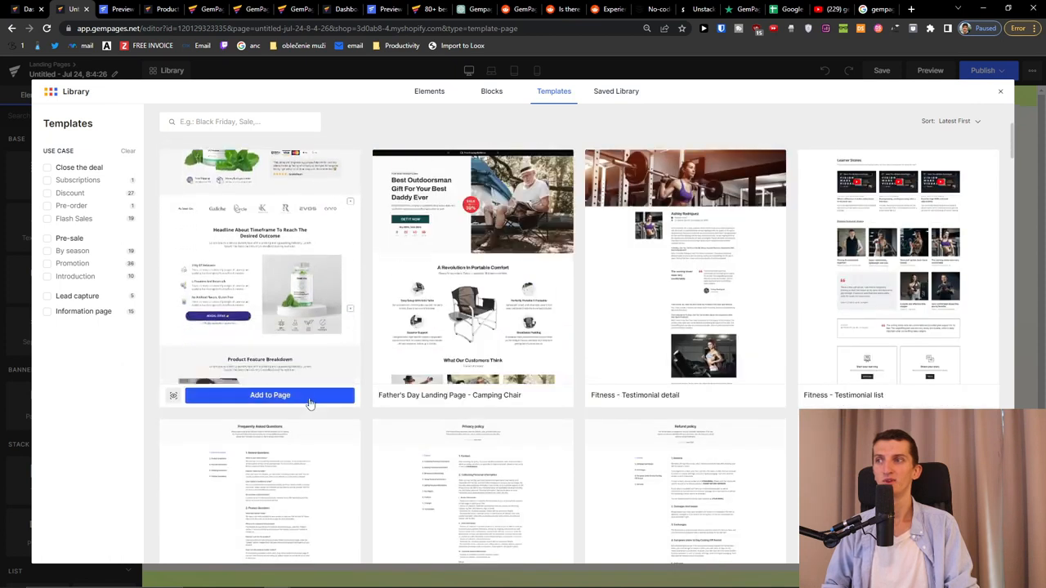
Step: Add the GemSleep gummy template to the page
left_click(308, 402)
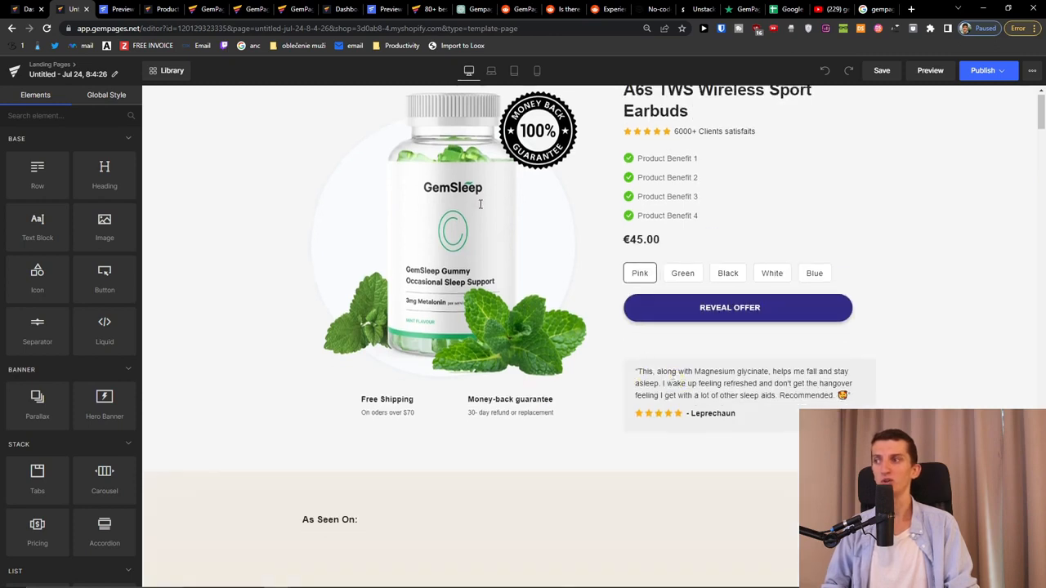
scroll(527, 451, "up", 1)
scroll(564, 460, "down", 2)
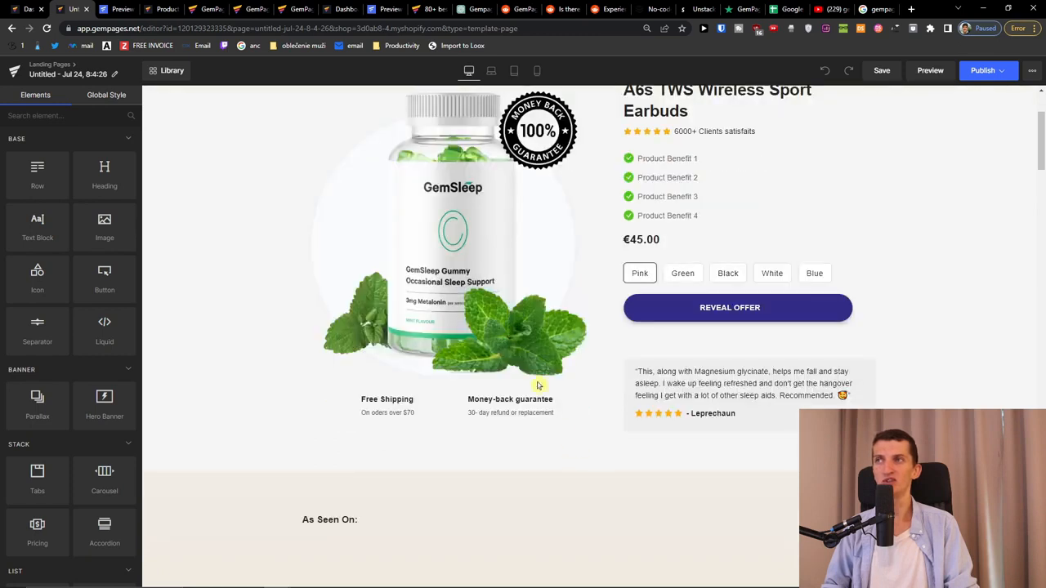
scroll(507, 408, "down", 3)
scroll(486, 397, "down", 1)
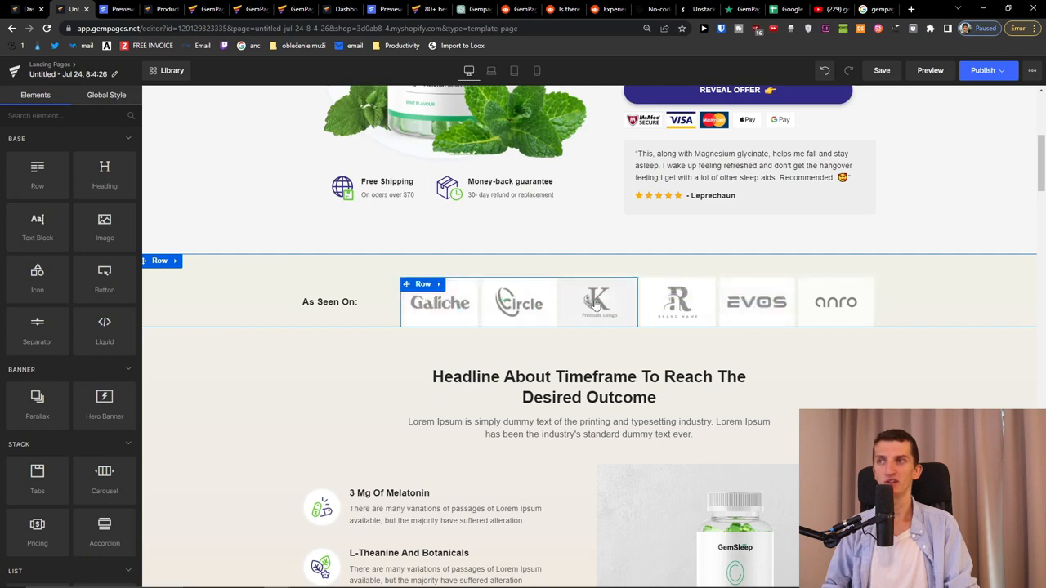
scroll(644, 311, "up", 1)
scroll(644, 311, "up", 3)
scroll(653, 270, "up", 5)
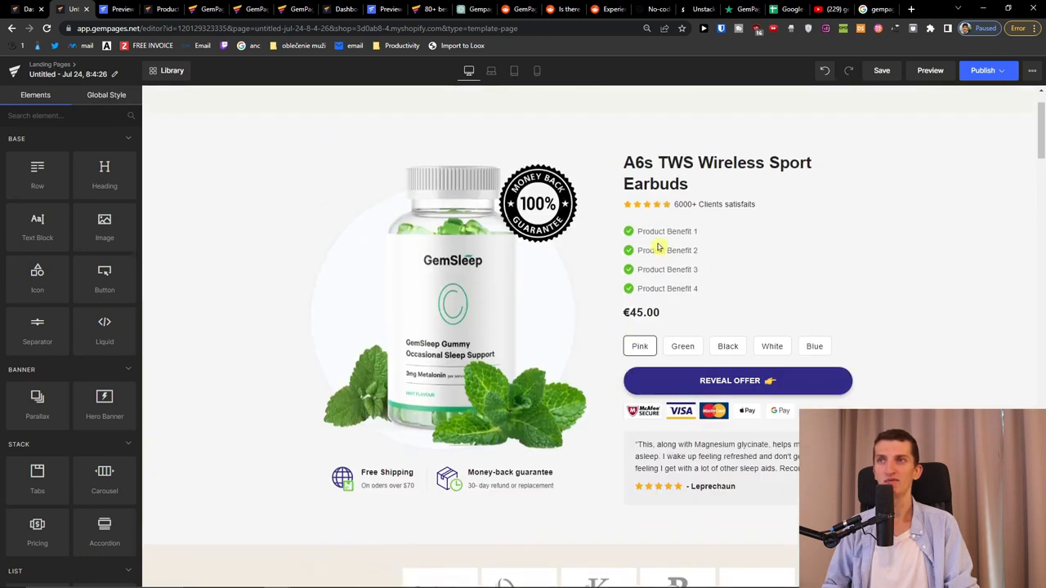
Step: Select the Product Benefit 1 text and then the whole four-item benefit list
left_click(657, 237)
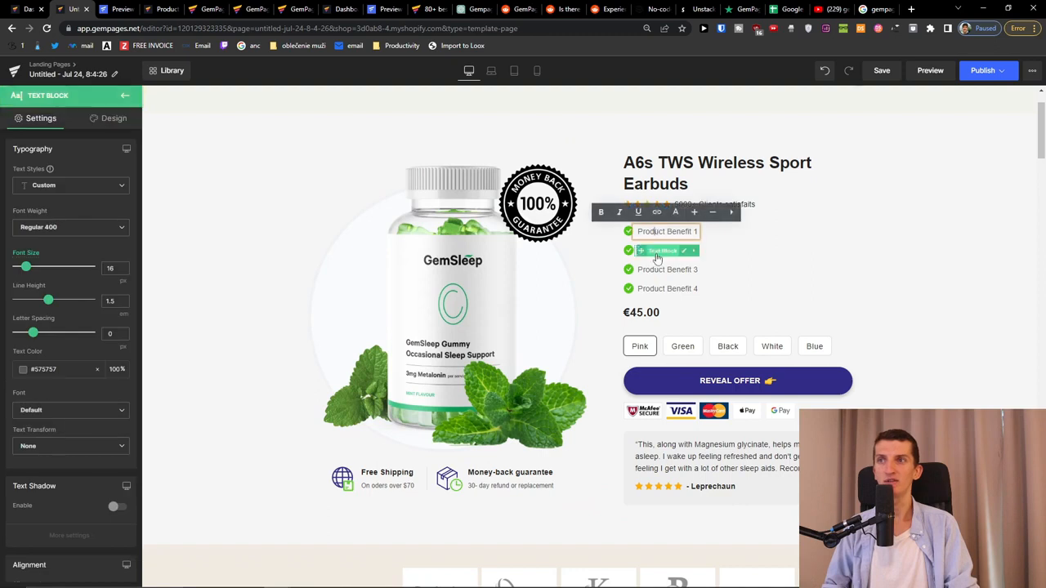
left_click(657, 255)
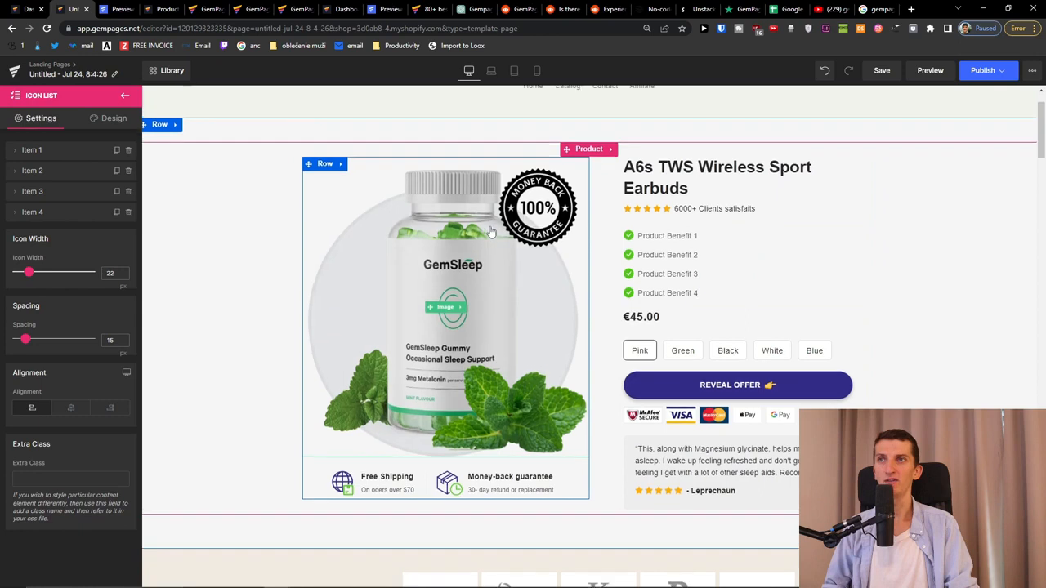
scroll(613, 245, "up", 3)
Step: Preview the page at tablet then mobile width and dismiss the desktop-first recommendation banner
left_click(514, 72)
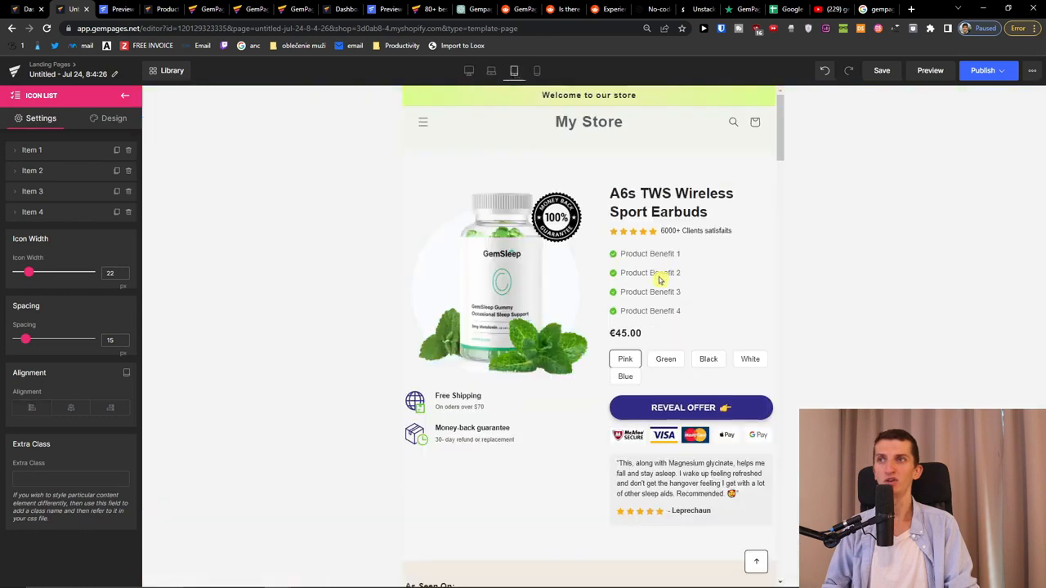
scroll(660, 281, "down", 3)
left_click(536, 71)
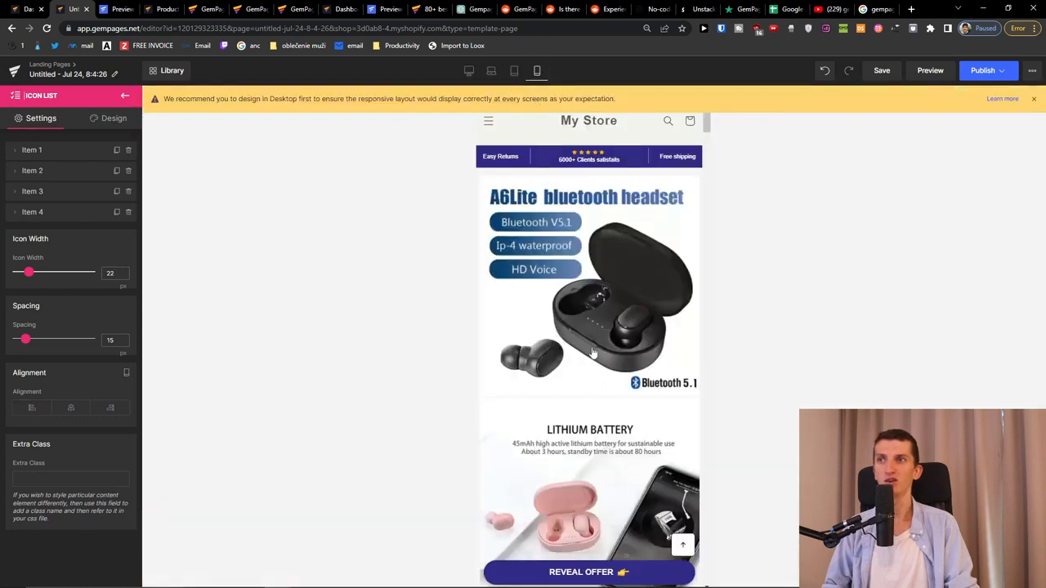
scroll(592, 351, "down", 5)
scroll(592, 352, "down", 5)
scroll(594, 348, "down", 3)
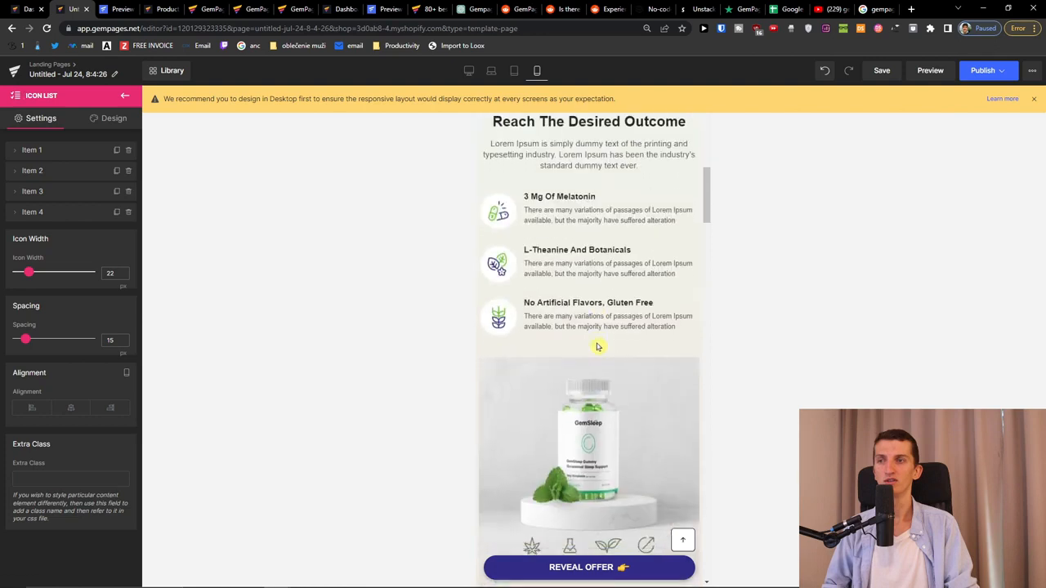
scroll(596, 346, "down", 5)
scroll(596, 347, "down", 4)
scroll(596, 347, "down", 3)
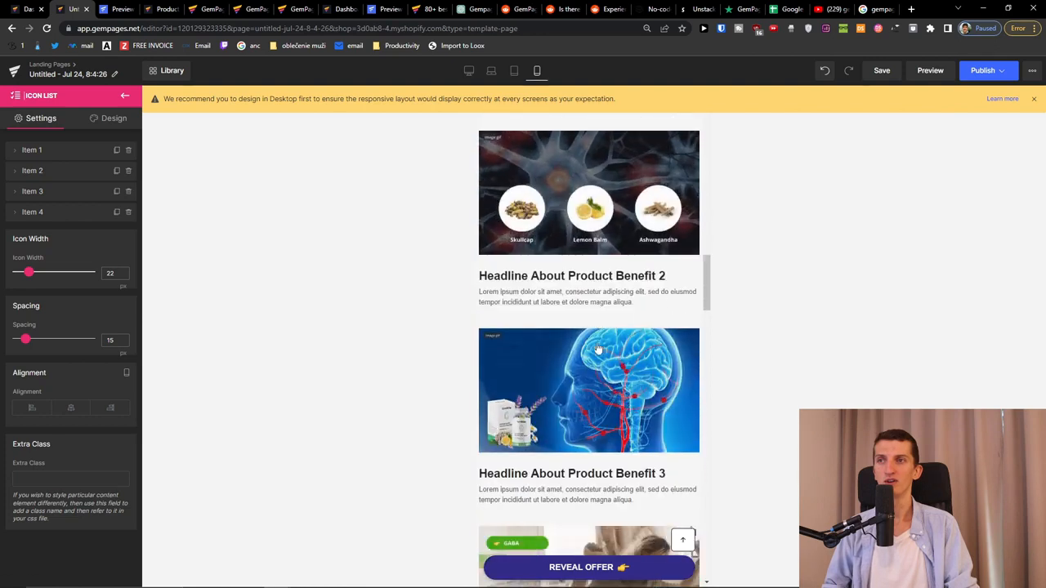
scroll(597, 349, "down", 4)
scroll(598, 349, "up", 8)
scroll(597, 349, "up", 8)
scroll(597, 349, "up", 8)
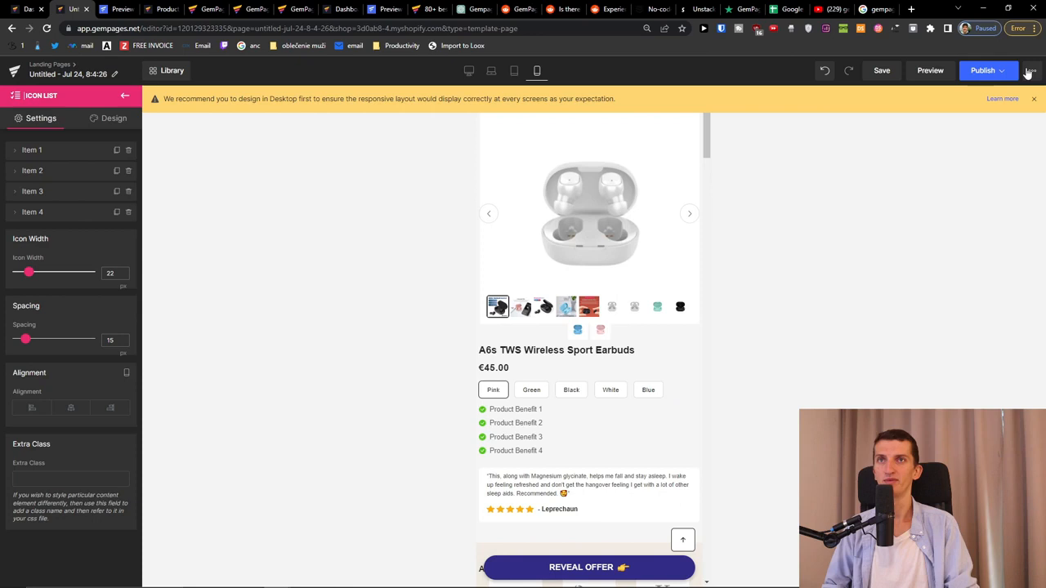
left_click(1035, 100)
scroll(588, 245, "up", 3)
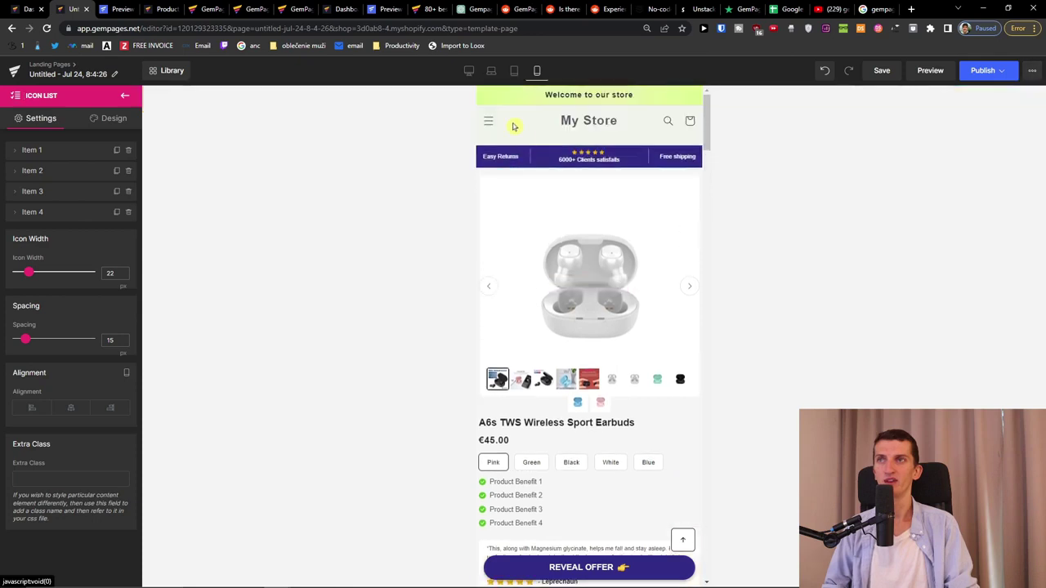
Step: Return to desktop preview and inspect the three ingredient icons and the GemSleep bottle image
left_click(470, 72)
scroll(523, 327, "down", 4)
scroll(523, 326, "down", 4)
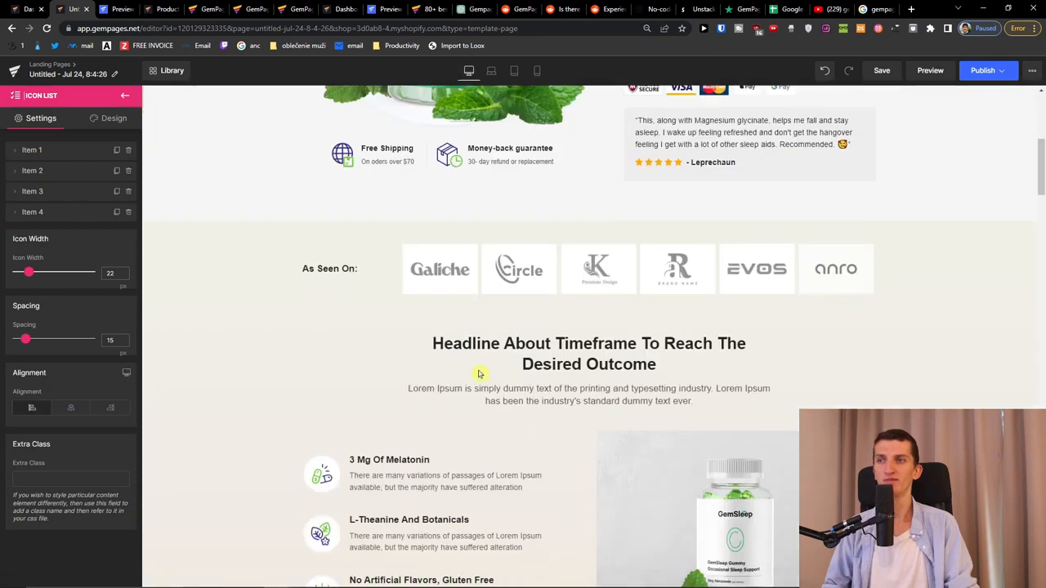
scroll(483, 373, "down", 3)
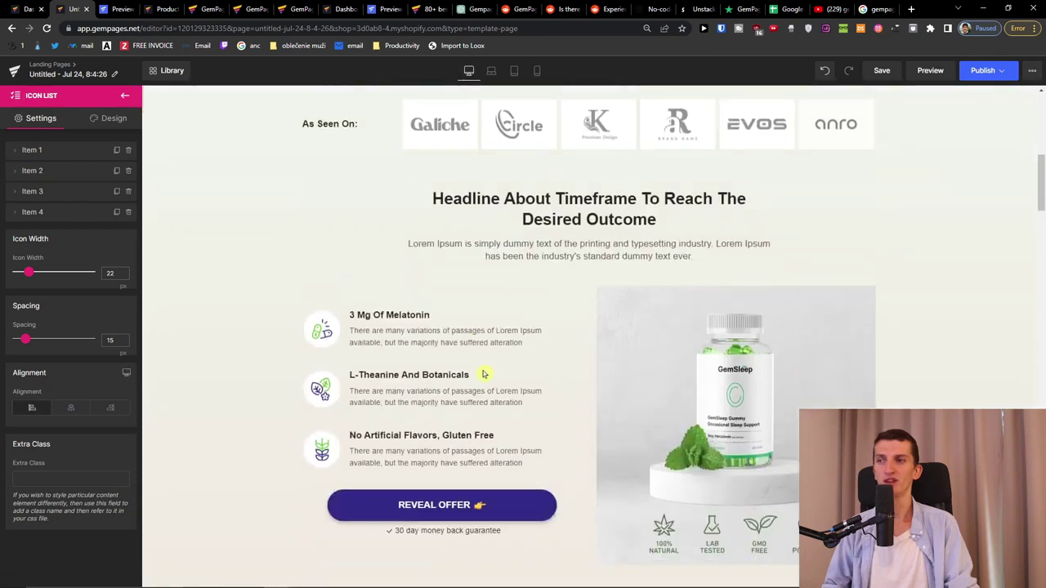
left_click(325, 339)
left_click(321, 390)
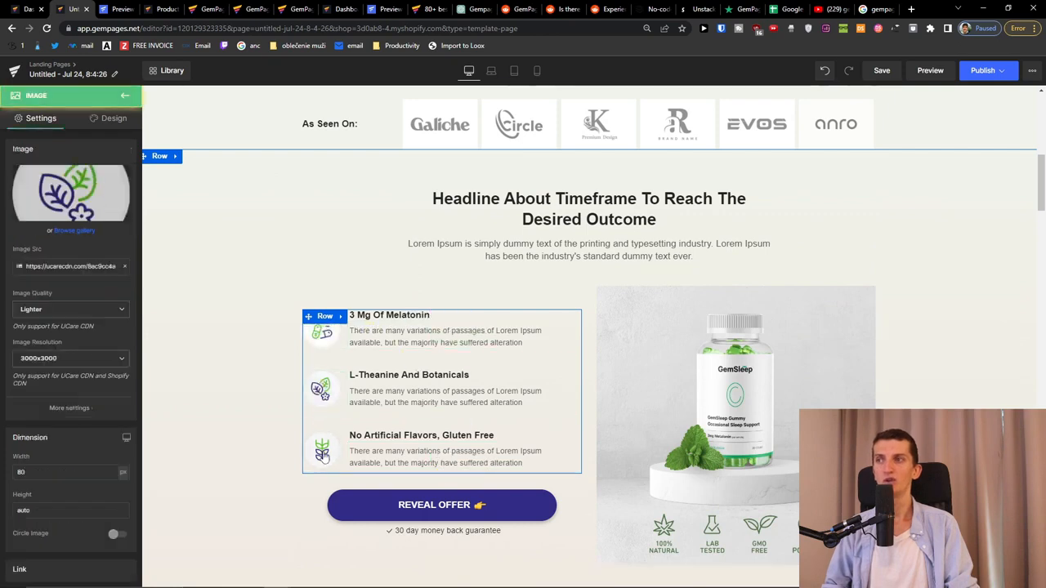
left_click(323, 453)
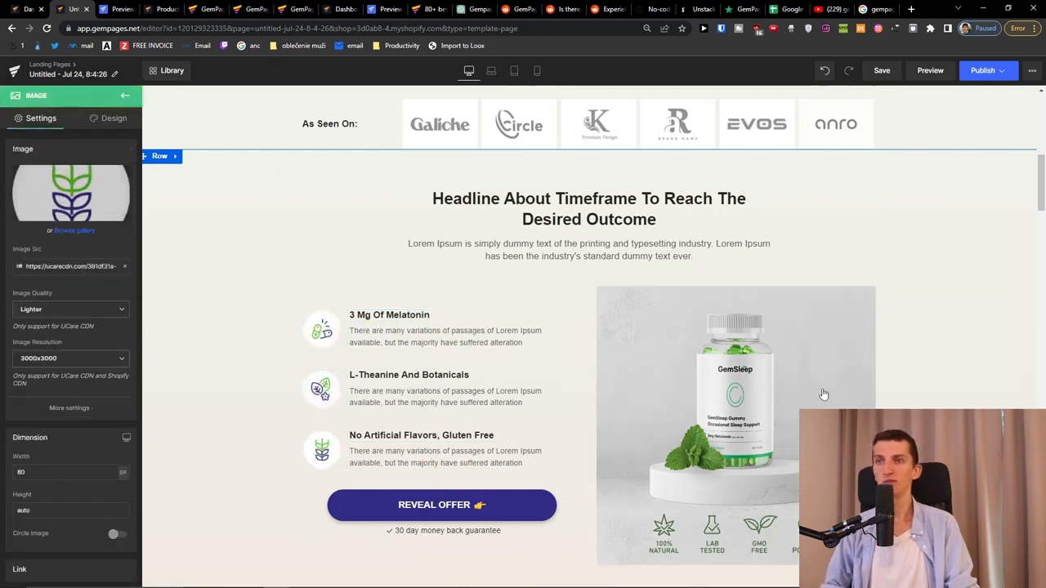
left_click(729, 404)
scroll(706, 406, "down", 3)
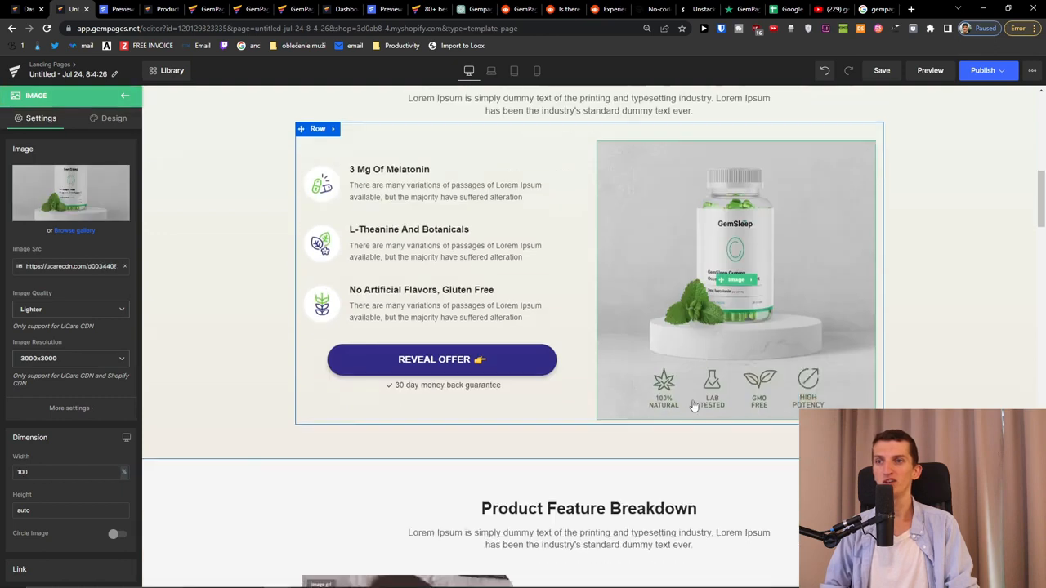
scroll(653, 401, "down", 2)
scroll(645, 397, "down", 2)
scroll(636, 393, "down", 2)
scroll(635, 393, "down", 3)
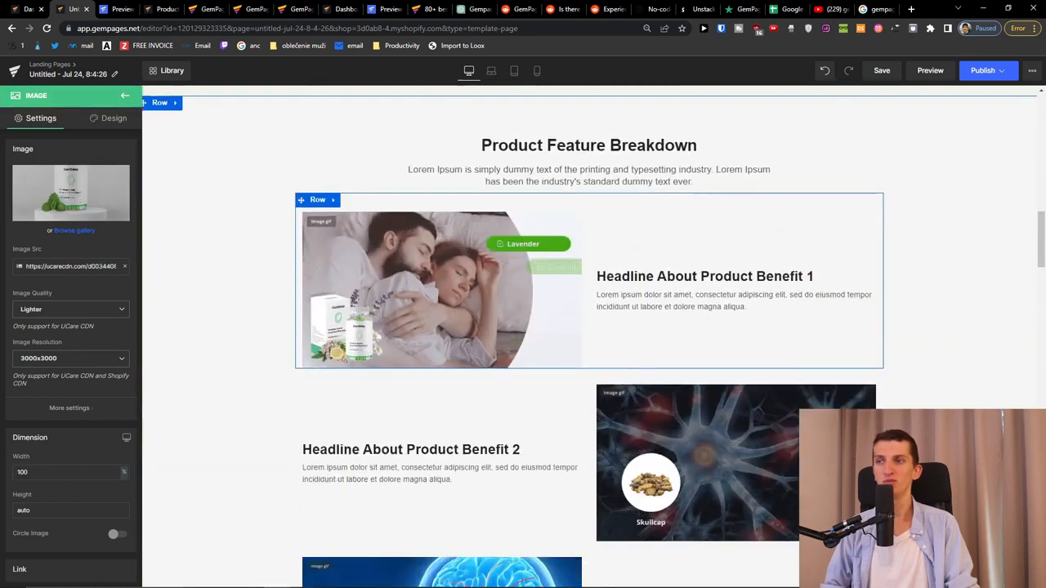
scroll(572, 351, "down", 2)
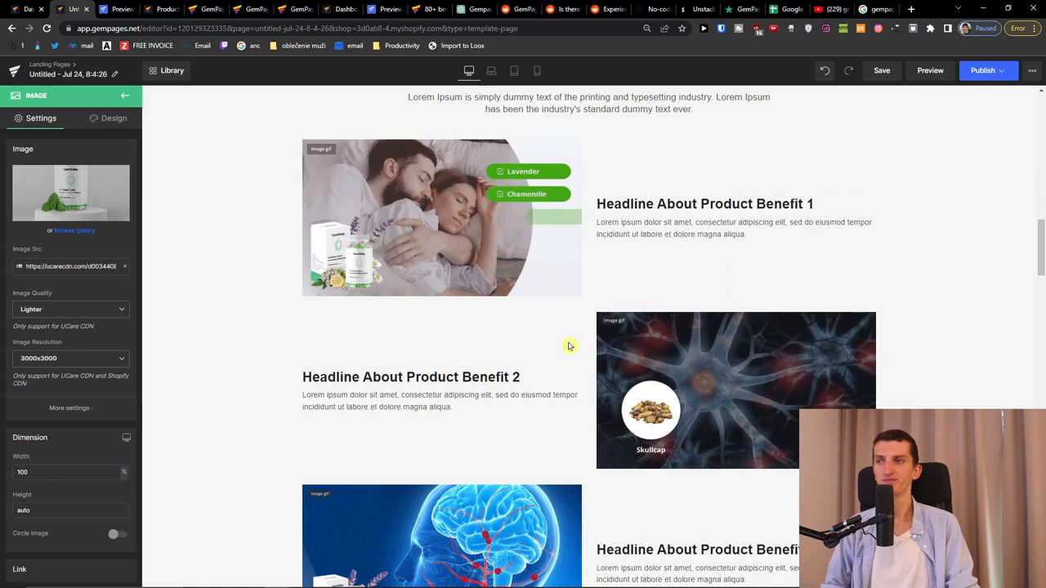
scroll(569, 346, "down", 2)
scroll(618, 294, "up", 5)
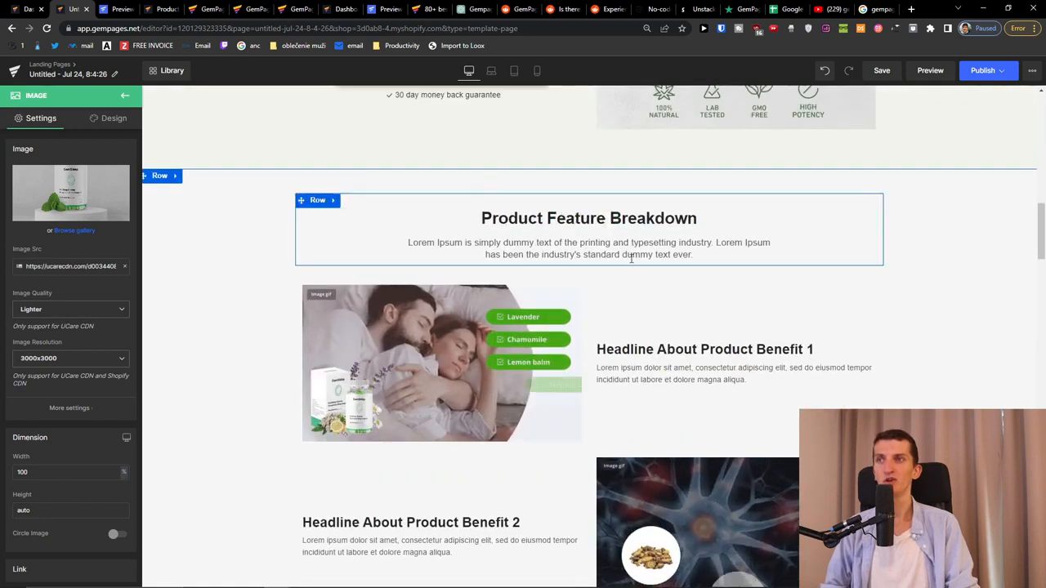
scroll(572, 245, "down", 5)
scroll(572, 327, "down", 5)
scroll(565, 361, "down", 4)
scroll(564, 361, "down", 1)
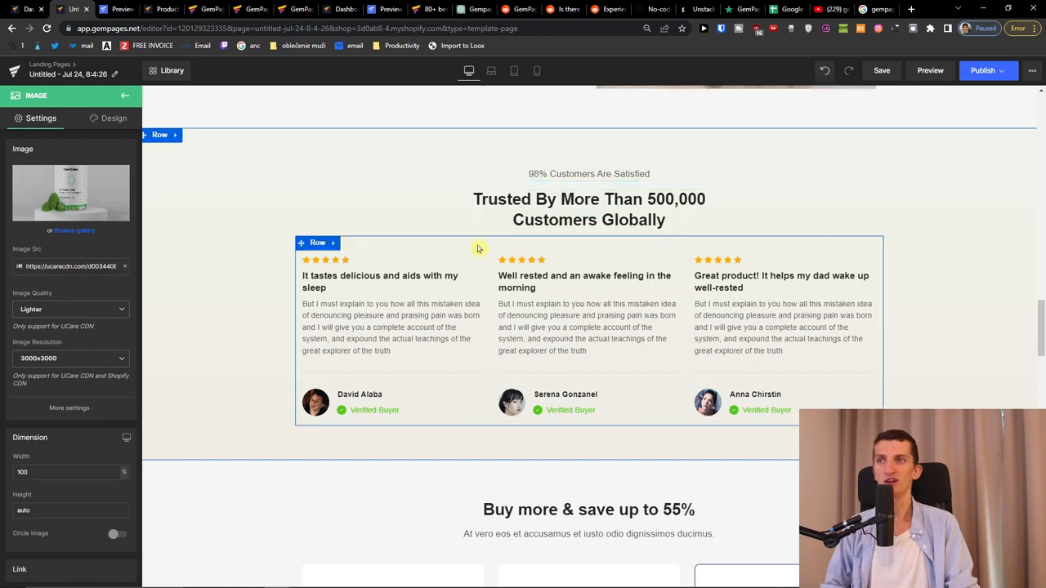
scroll(474, 270, "down", 1)
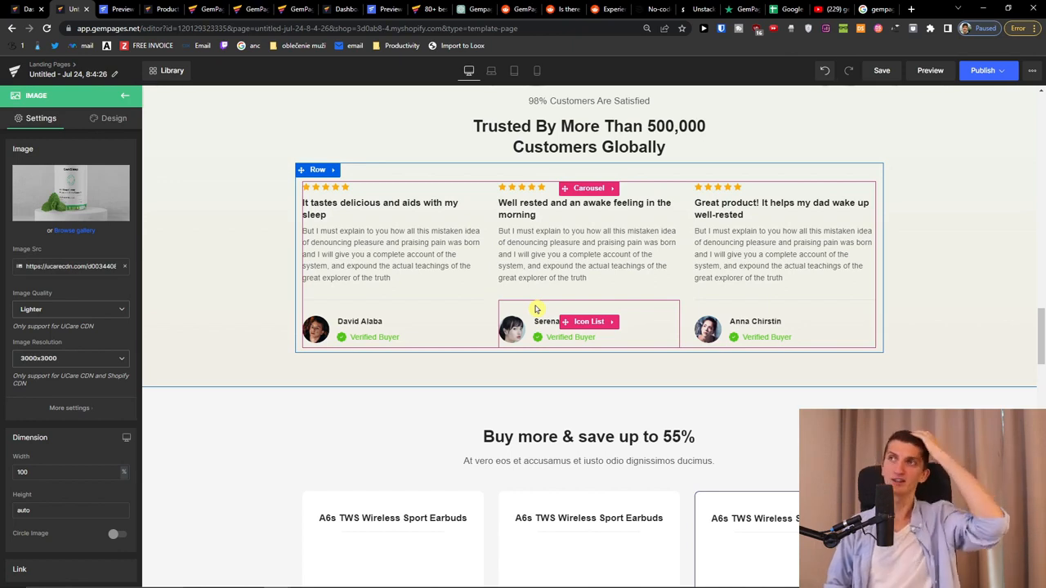
scroll(540, 319, "down", 3)
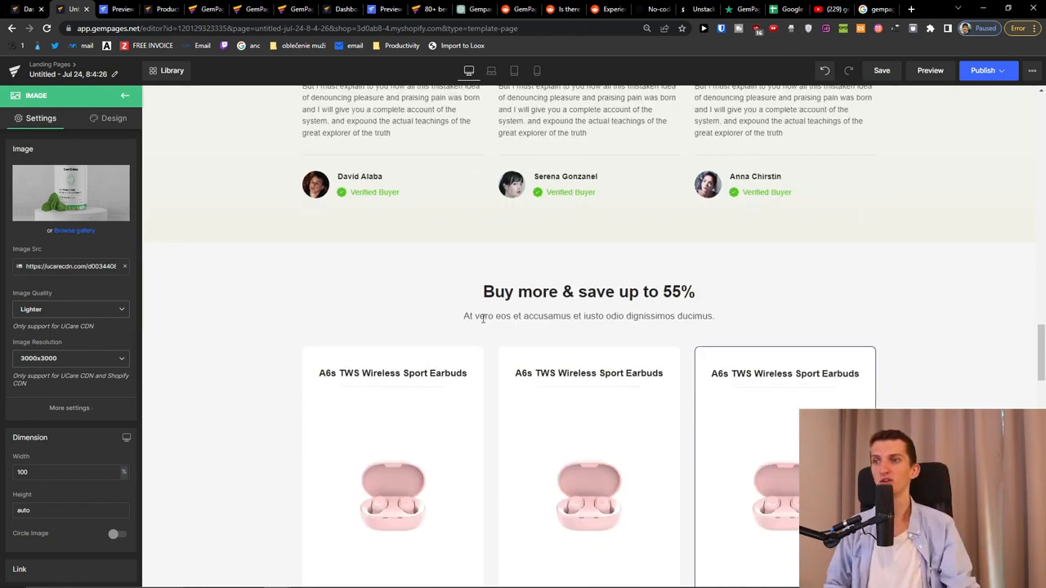
scroll(490, 326, "down", 2)
scroll(458, 335, "down", 2)
scroll(430, 345, "down", 2)
scroll(430, 346, "up", 2)
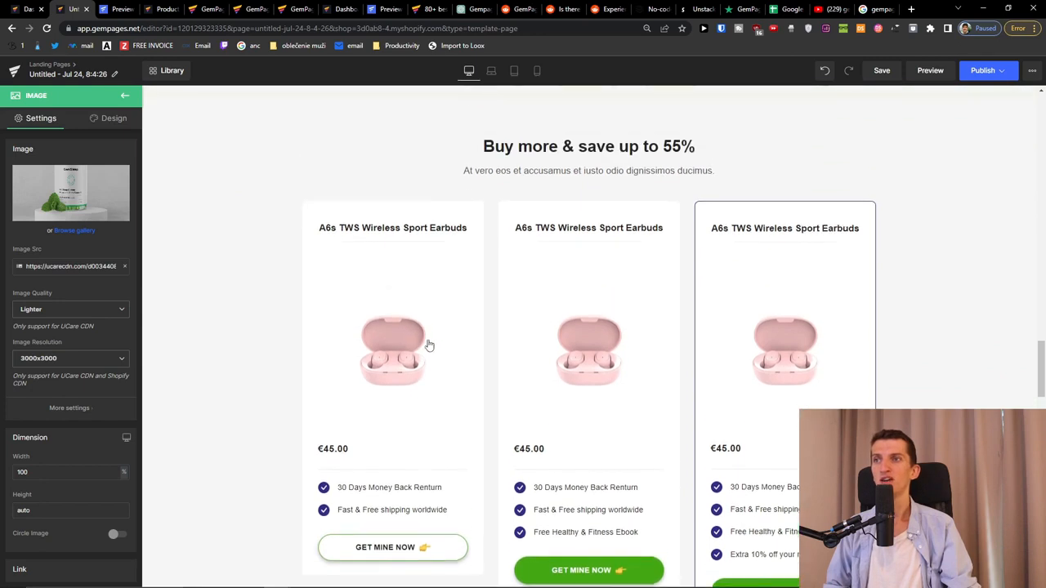
scroll(490, 367, "down", 3)
scroll(541, 395, "up", 1)
scroll(541, 395, "up", 1)
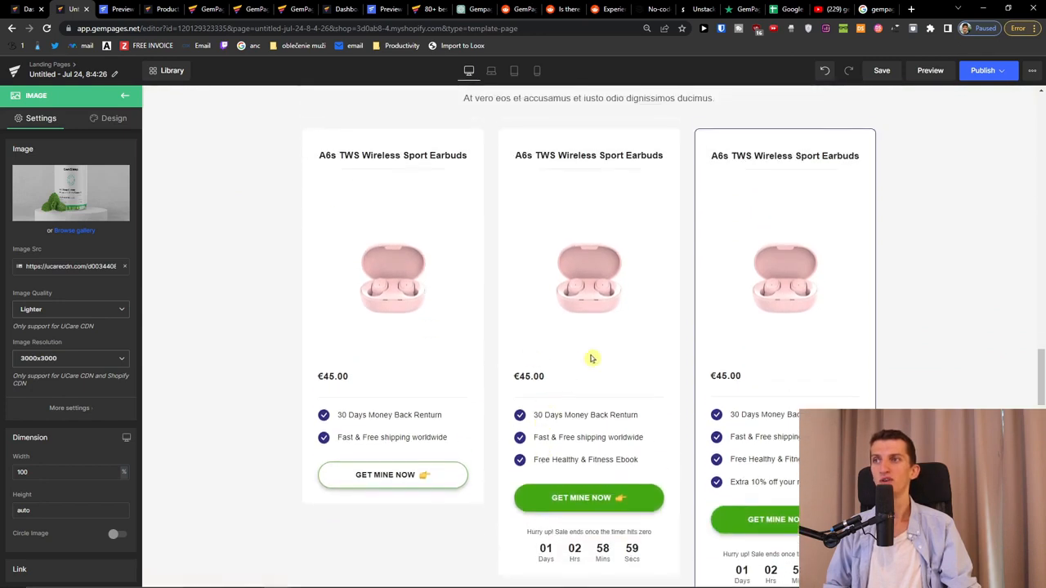
scroll(556, 327, "down", 4)
Step: Inspect the middle and left offer cards' product images
left_click(572, 187)
scroll(531, 228, "up", 1)
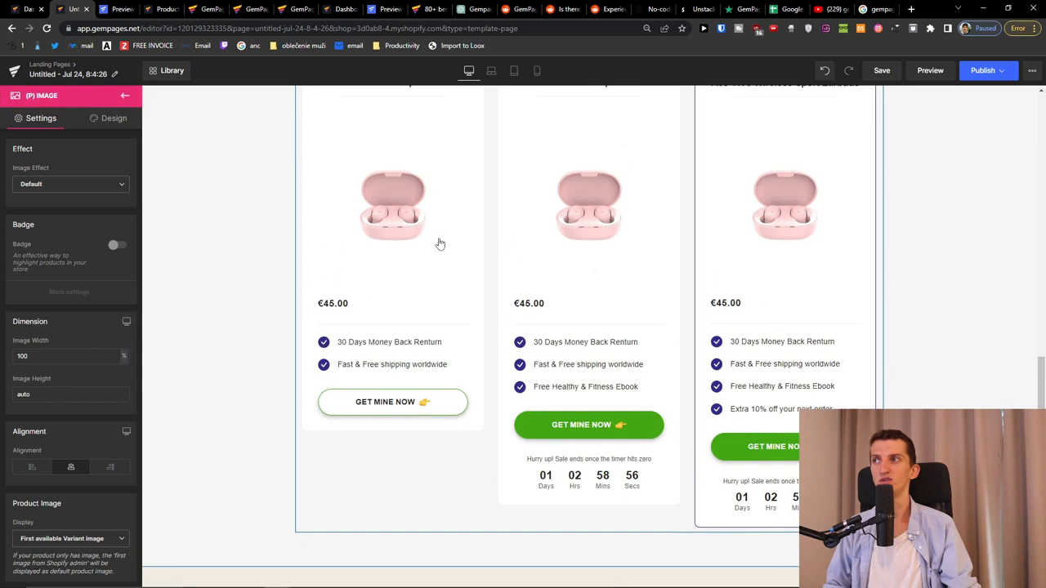
left_click(424, 239)
scroll(571, 327, "down", 8)
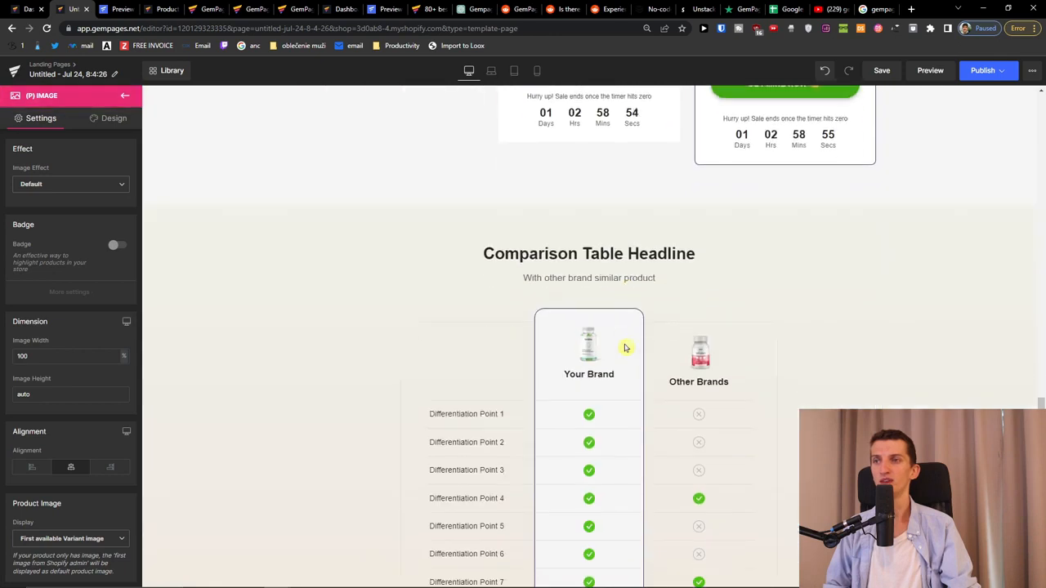
scroll(654, 343, "down", 2)
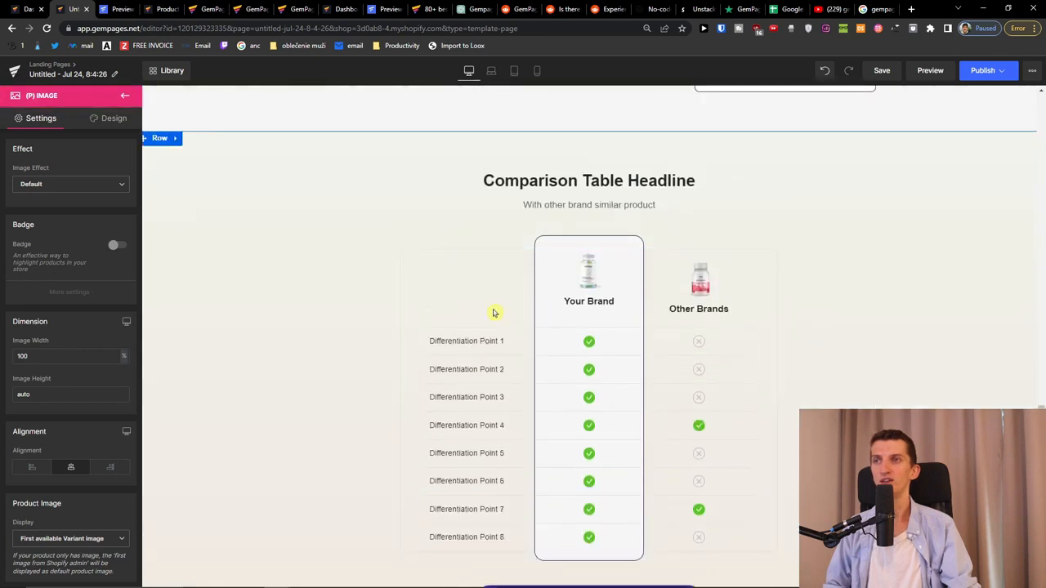
scroll(641, 358, "down", 3)
scroll(641, 358, "down", 5)
scroll(642, 358, "down", 4)
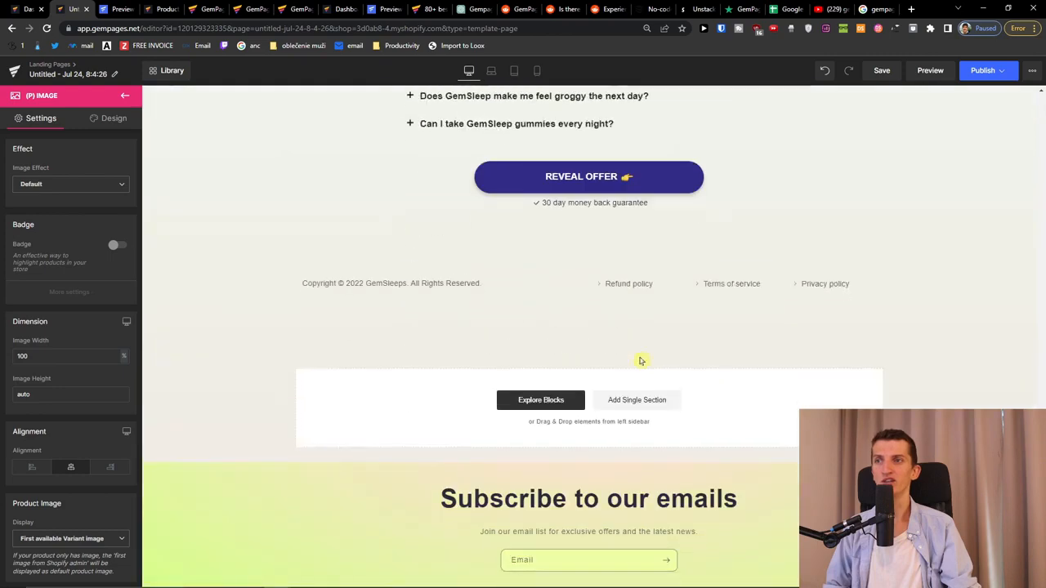
scroll(637, 359, "down", 1)
scroll(635, 362, "up", 2)
scroll(636, 362, "up", 5)
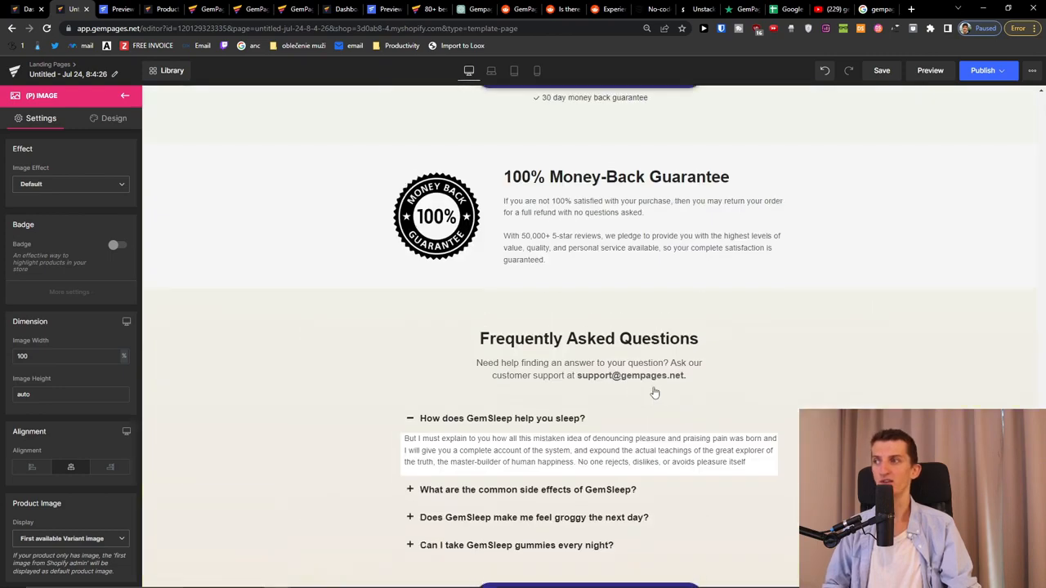
scroll(641, 368, "up", 6)
scroll(654, 409, "up", 6)
scroll(659, 423, "up", 6)
scroll(659, 423, "up", 3)
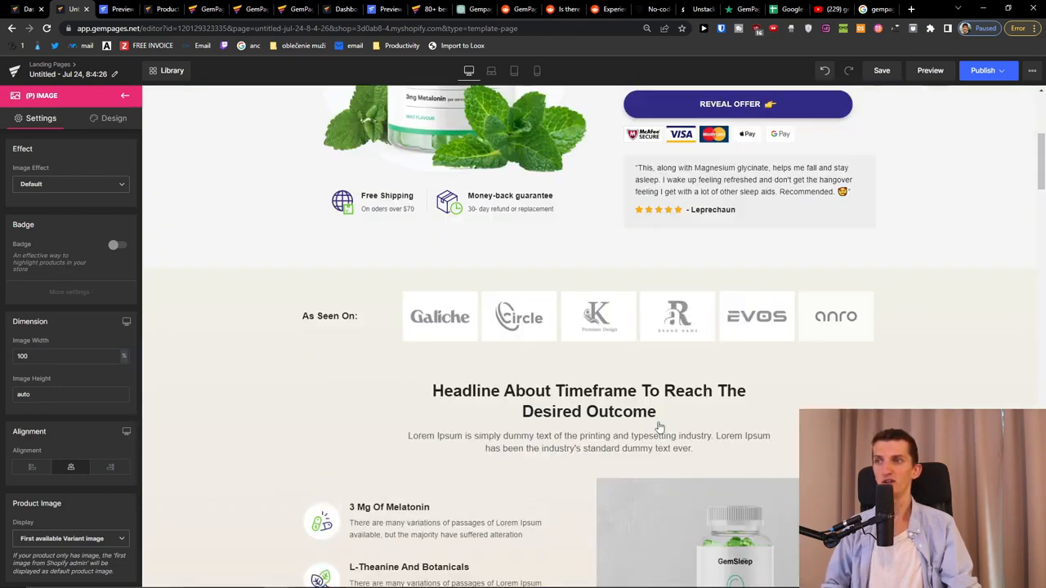
scroll(659, 423, "up", 4)
scroll(658, 423, "up", 2)
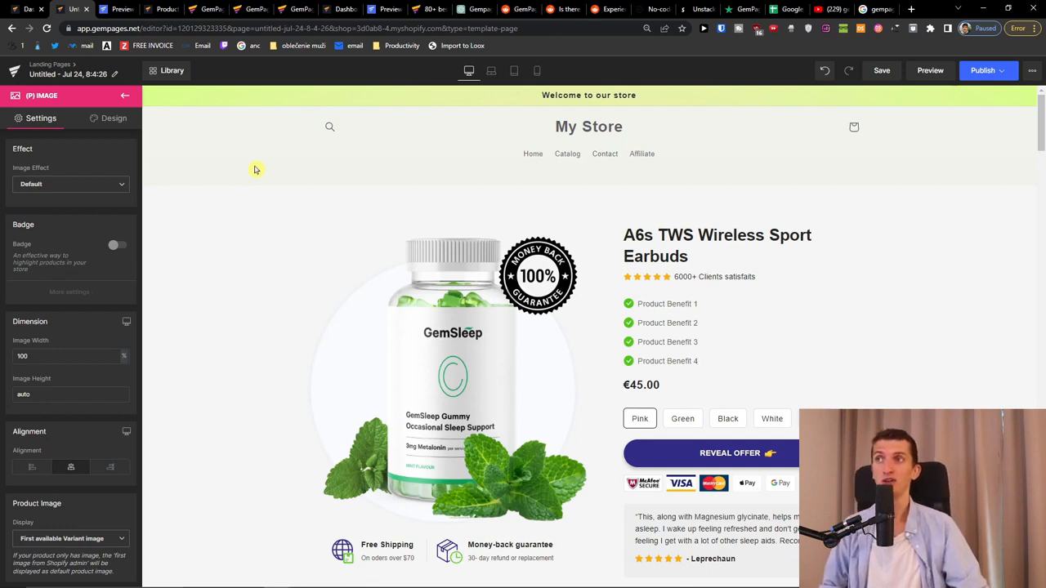
Step: Switch to the GemPages homepage tab, then the Pricing page with Free, Build, Optimize and Enterprise plans
left_click(198, 7)
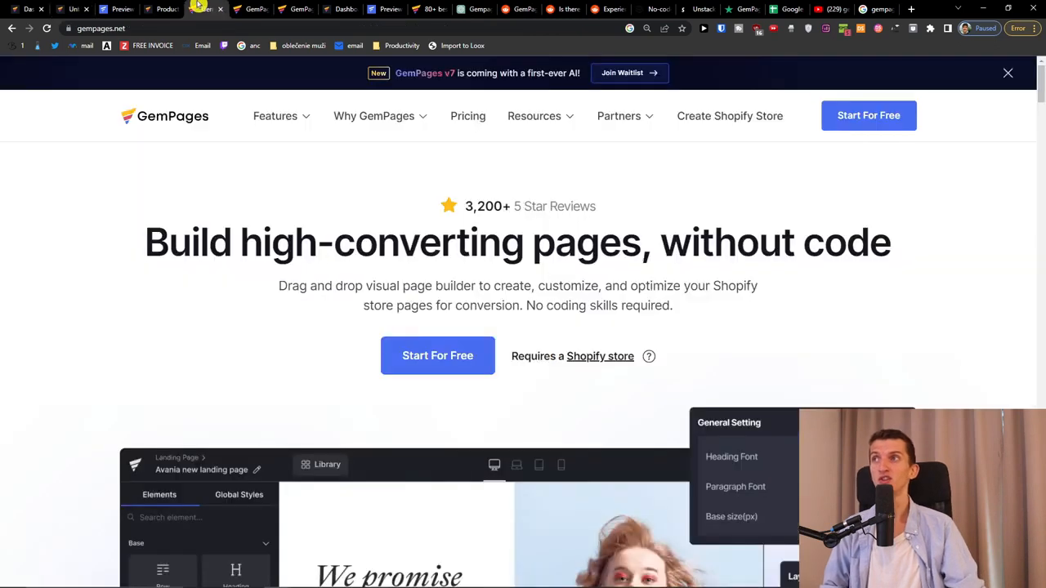
left_click(290, 7)
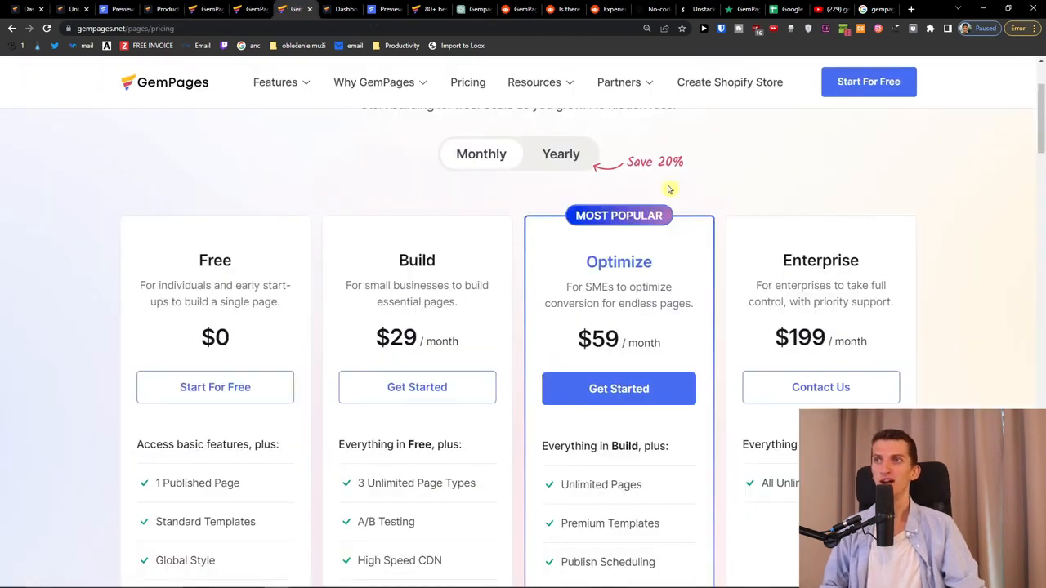